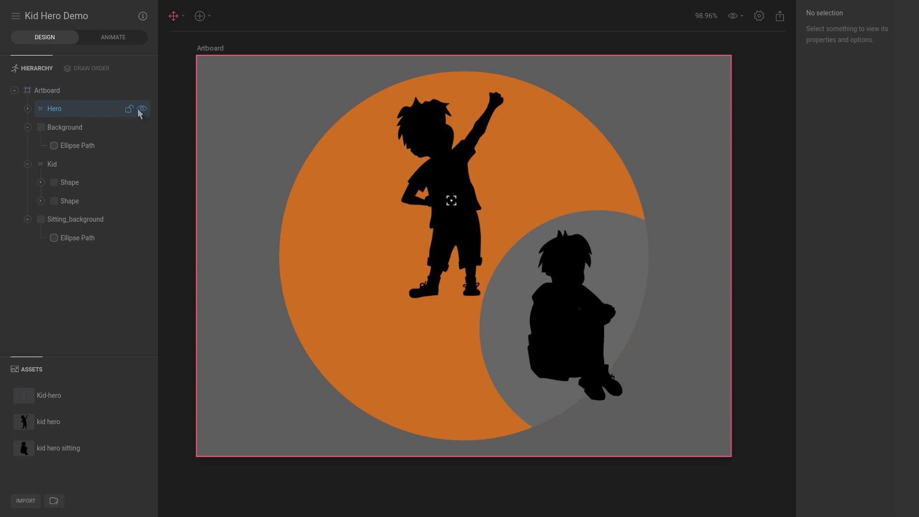
# Hide the Hero, Background, Kid and Sitting_background layers to blank the artboard
pyautogui.click(142, 109)
pyautogui.click(142, 127)
pyautogui.click(142, 164)
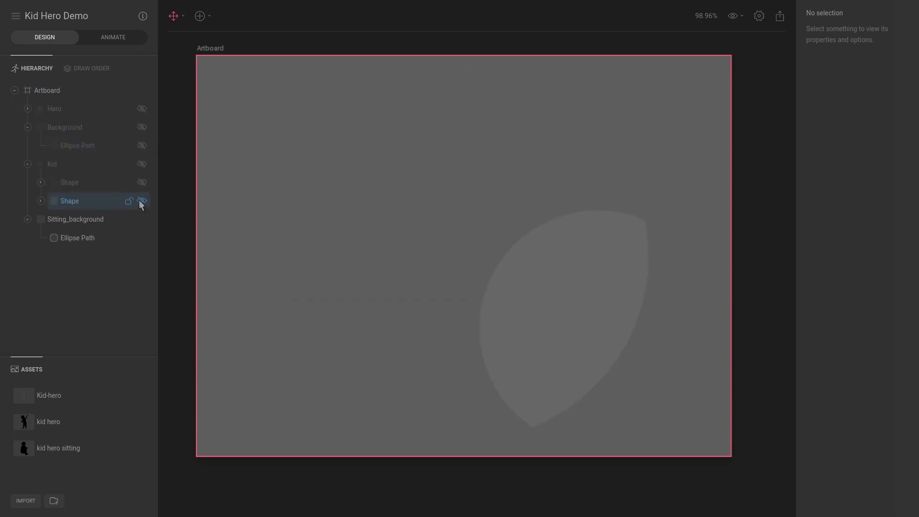
pyautogui.click(139, 219)
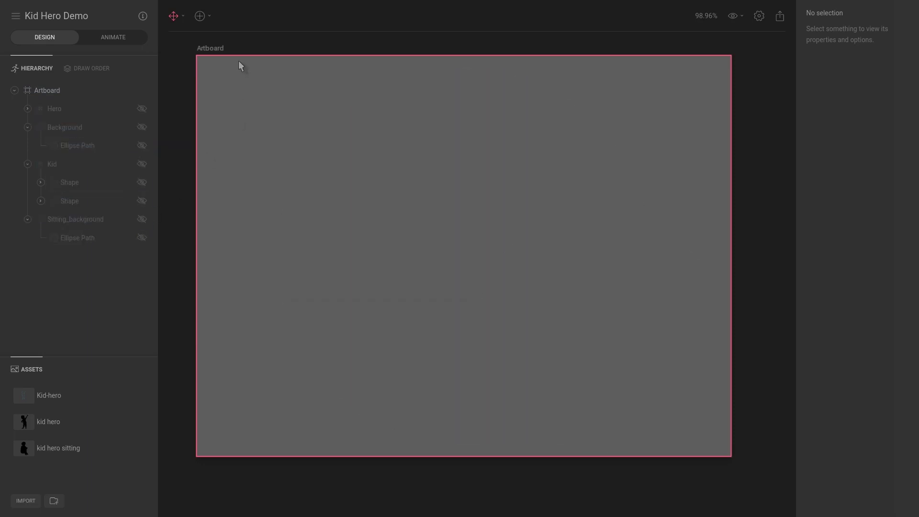
# With the Bone tool, place a root bone low on the artboard and a zigzag chain of five bones
pyautogui.click(203, 19)
pyautogui.click(242, 120)
pyautogui.click(476, 316)
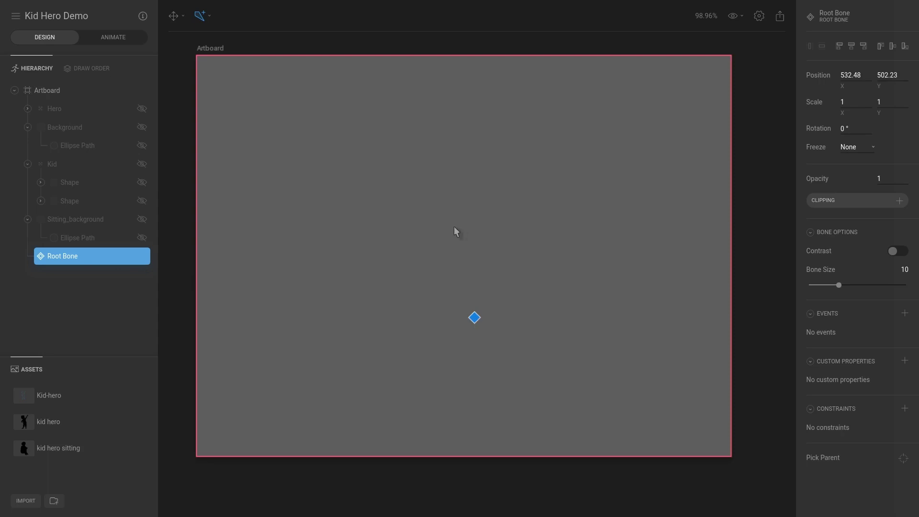
pyautogui.click(418, 246)
pyautogui.click(512, 198)
pyautogui.click(460, 154)
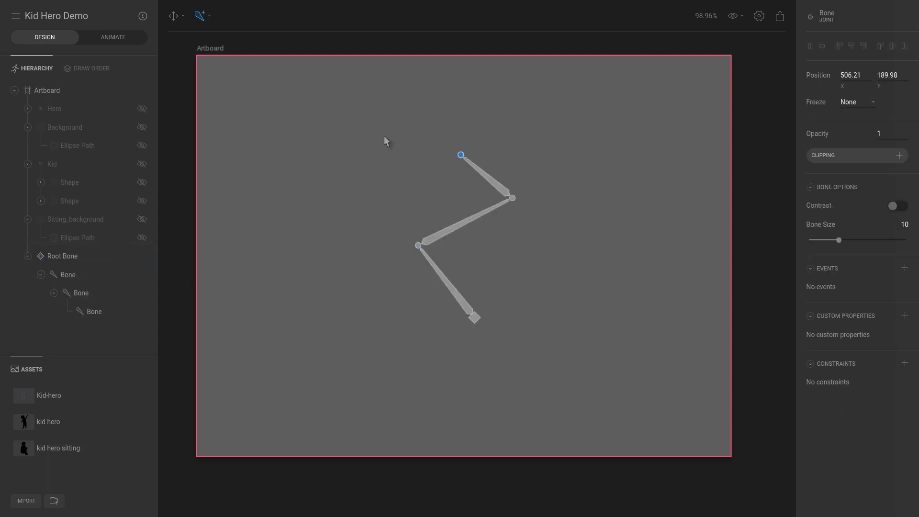
pyautogui.click(373, 142)
pyautogui.click(446, 111)
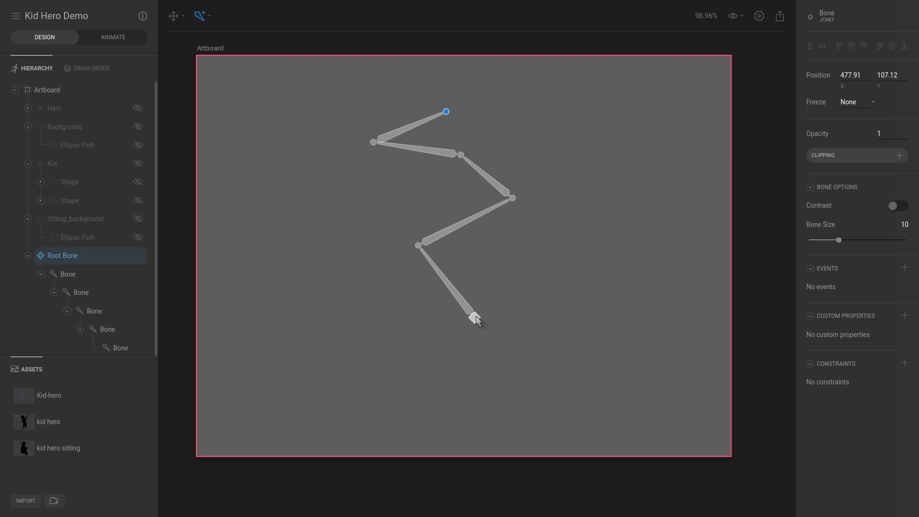
# Drag the Root Bone to reposition the whole chain on the artboard
pyautogui.press('v')
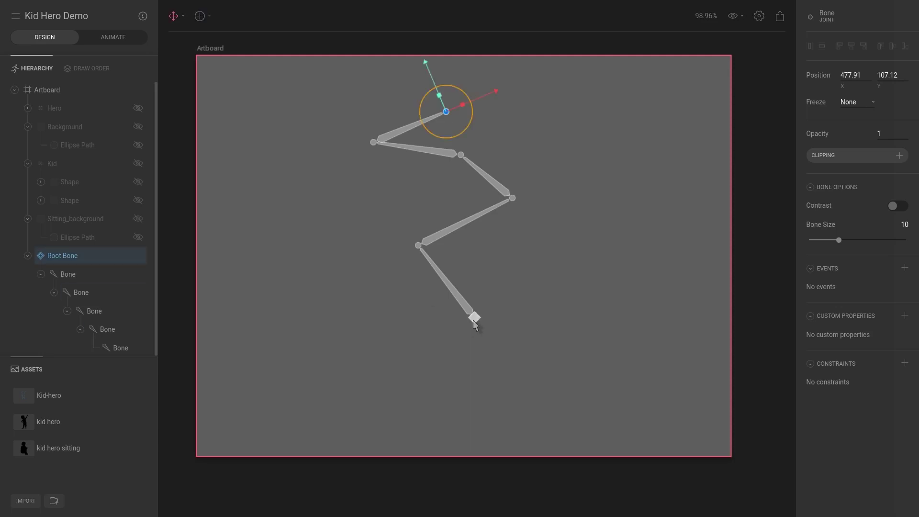
pyautogui.click(474, 318)
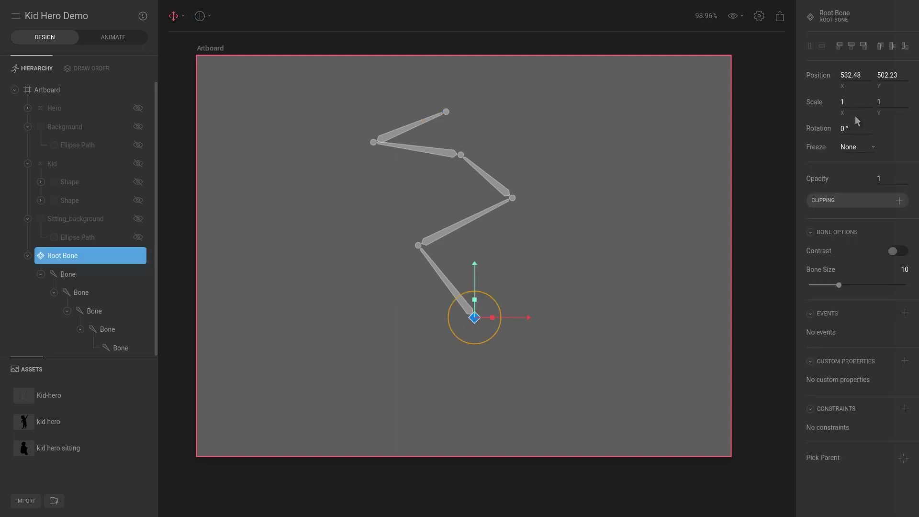
pyautogui.moveTo(417, 290); pyautogui.dragTo(426, 307)
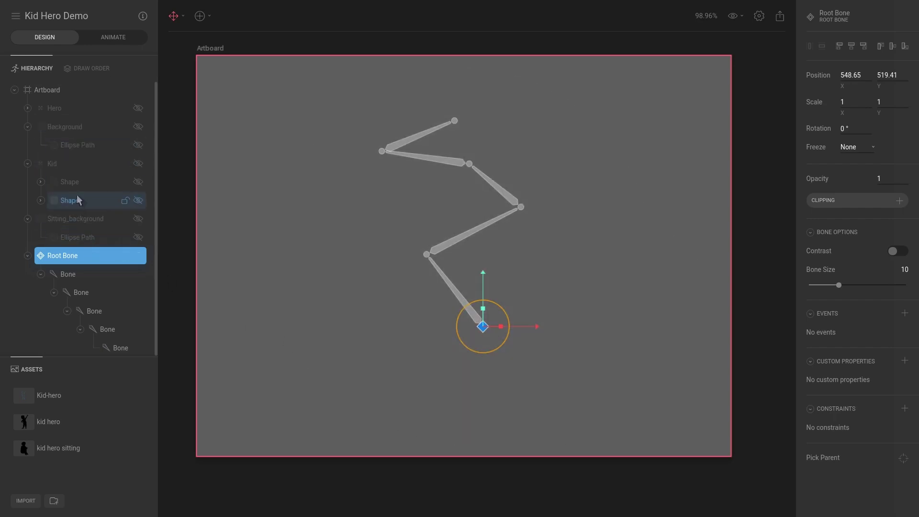
pyautogui.click(542, 238)
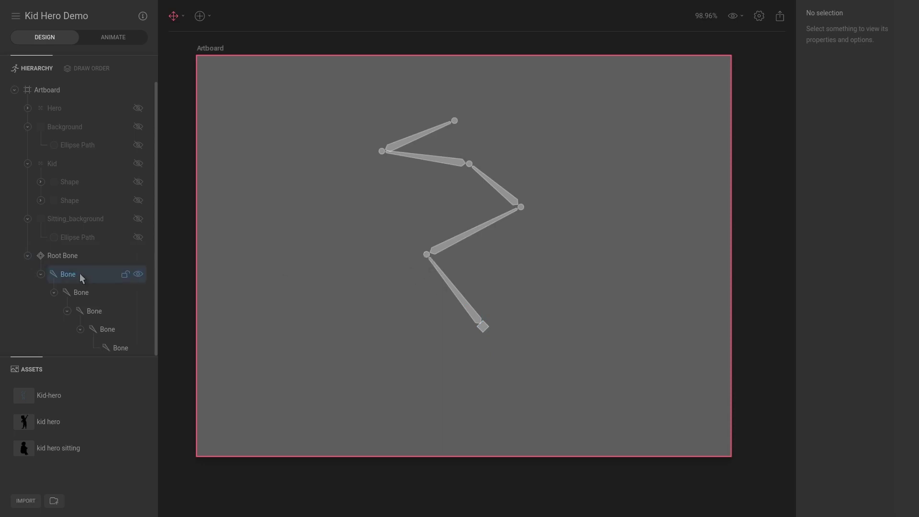
# Drag the joint at the first bone's tip to a new spot to reshape the skeleton
pyautogui.click(428, 258)
pyautogui.click(428, 256)
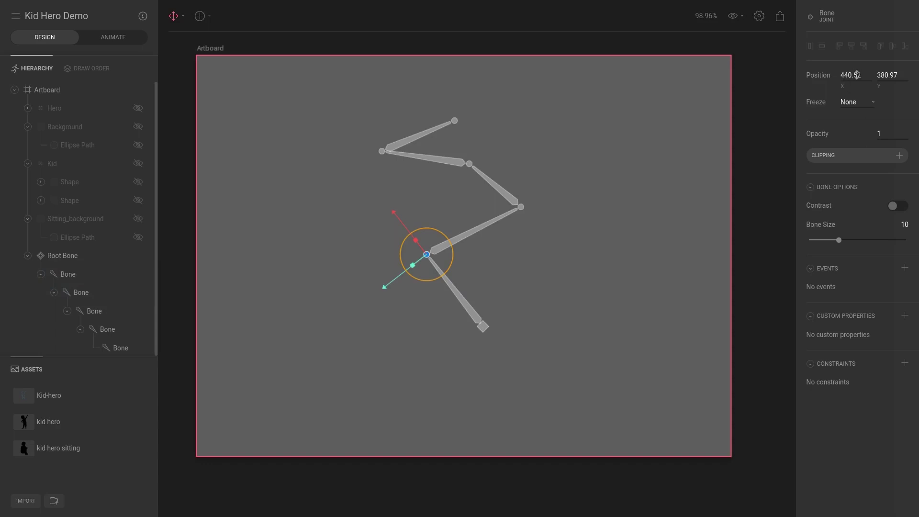
pyautogui.moveTo(356, 226); pyautogui.dragTo(457, 256)
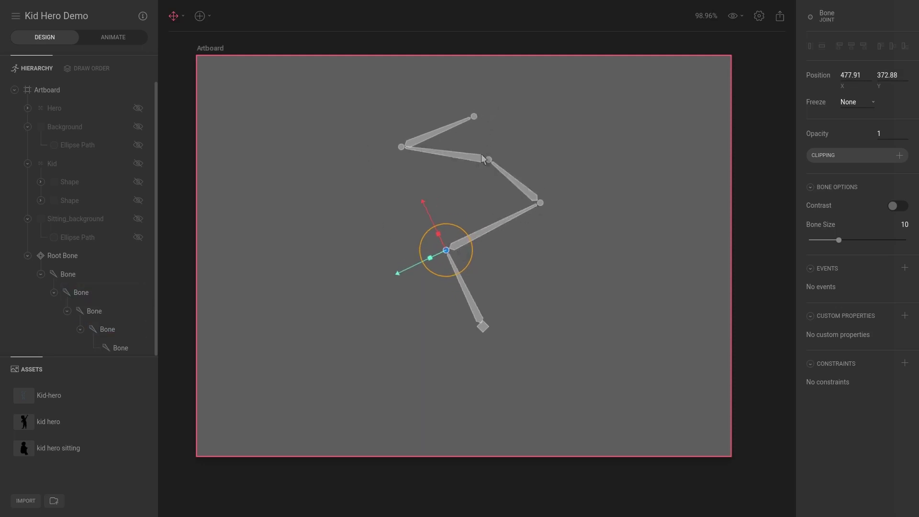
pyautogui.moveTo(466, 186); pyautogui.dragTo(375, 200)
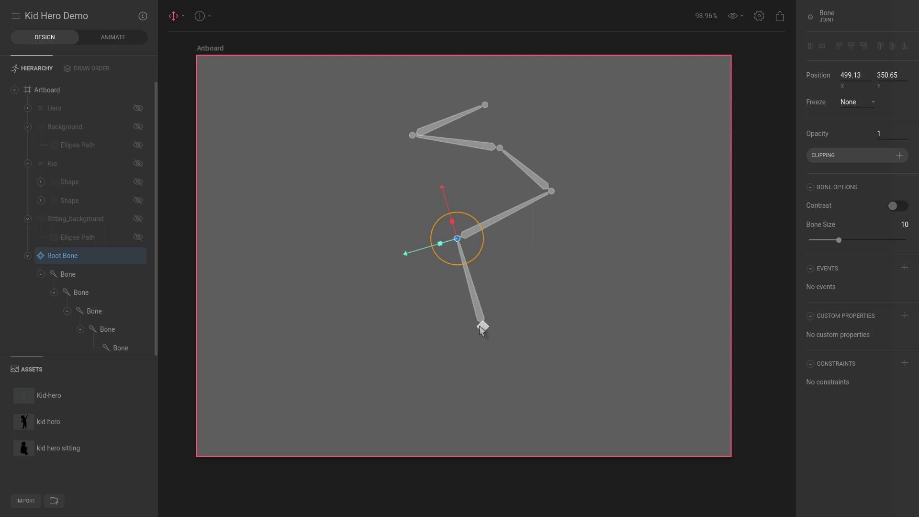
# Shorten the long upper diagonal bone to a length of 199.06
pyautogui.click(360, 280)
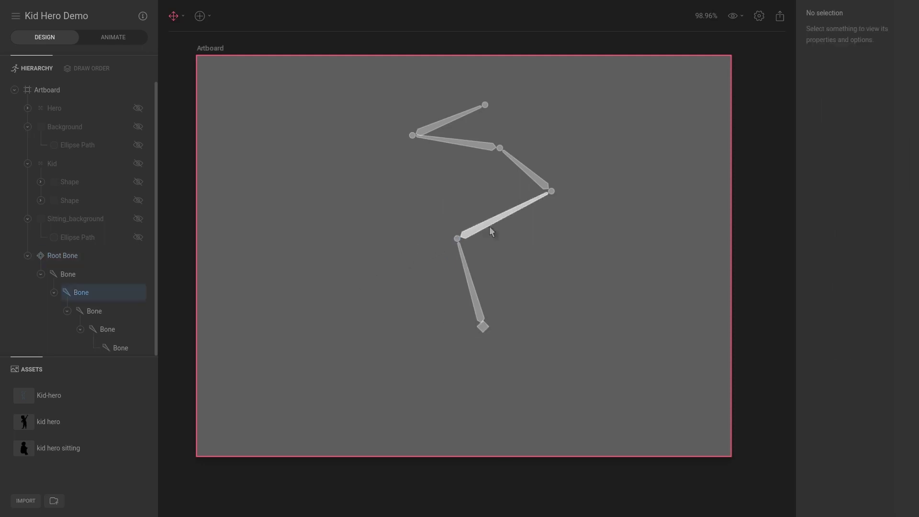
pyautogui.click(501, 218)
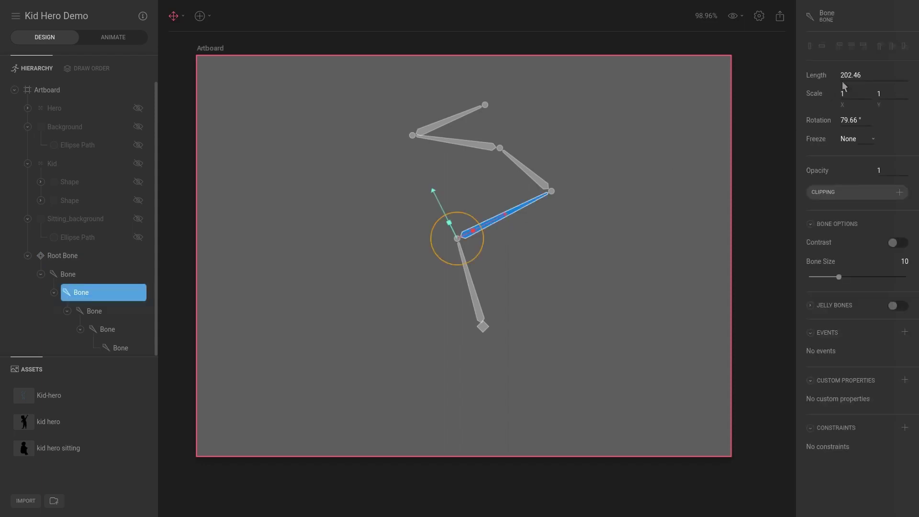
pyautogui.moveTo(855, 69); pyautogui.dragTo(858, 122)
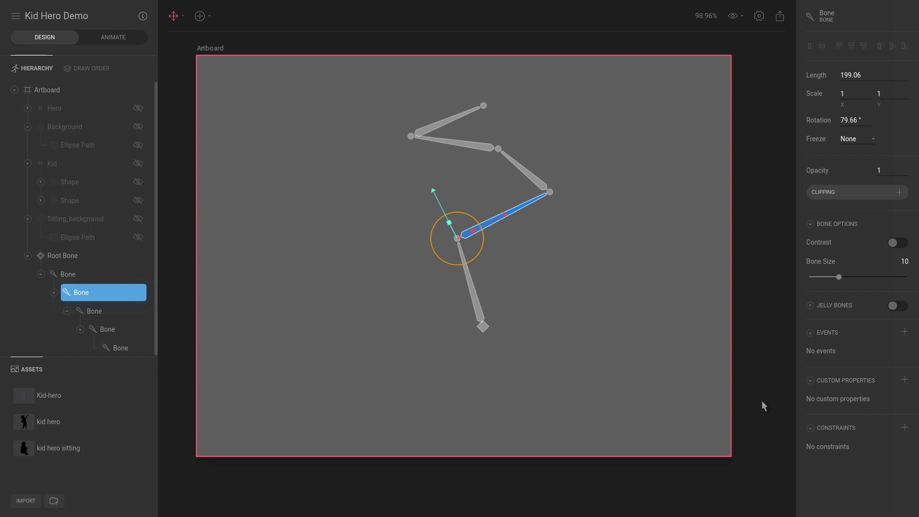
# Delete the old chain and draw a new centre root bone with spine and head bones above
pyautogui.click(603, 348)
pyautogui.click(79, 257)
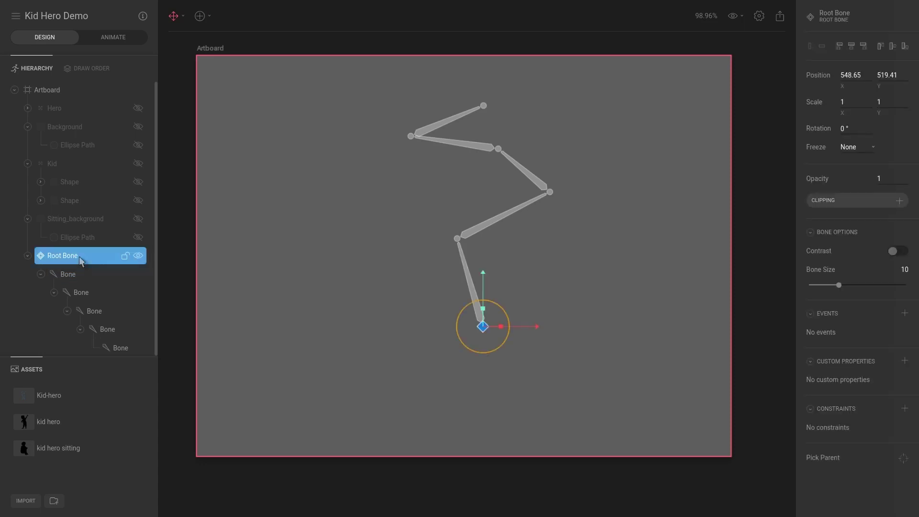
pyautogui.press('Delete')
pyautogui.press('b')
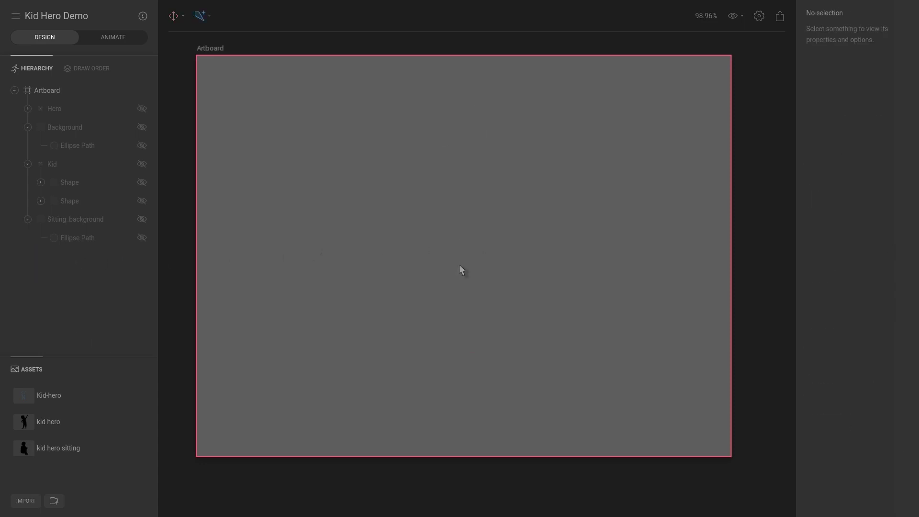
pyautogui.click(457, 256)
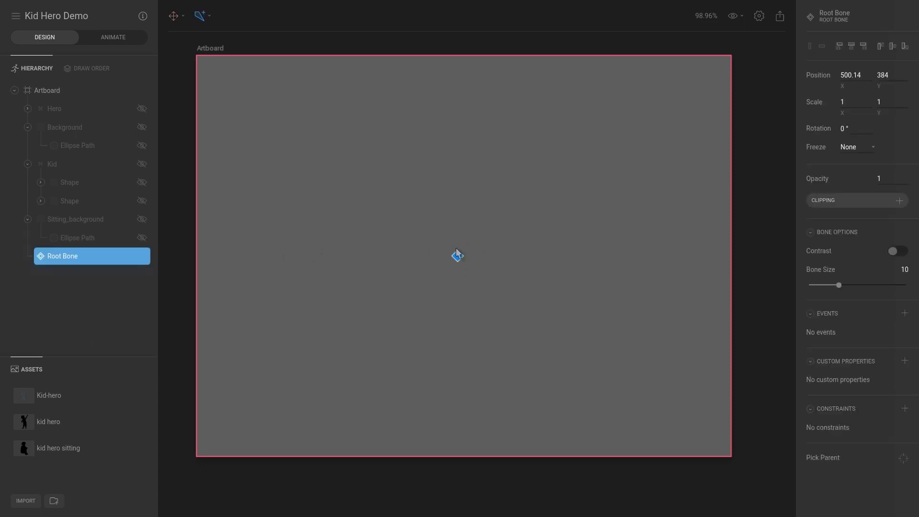
pyautogui.click(454, 174)
pyautogui.click(451, 120)
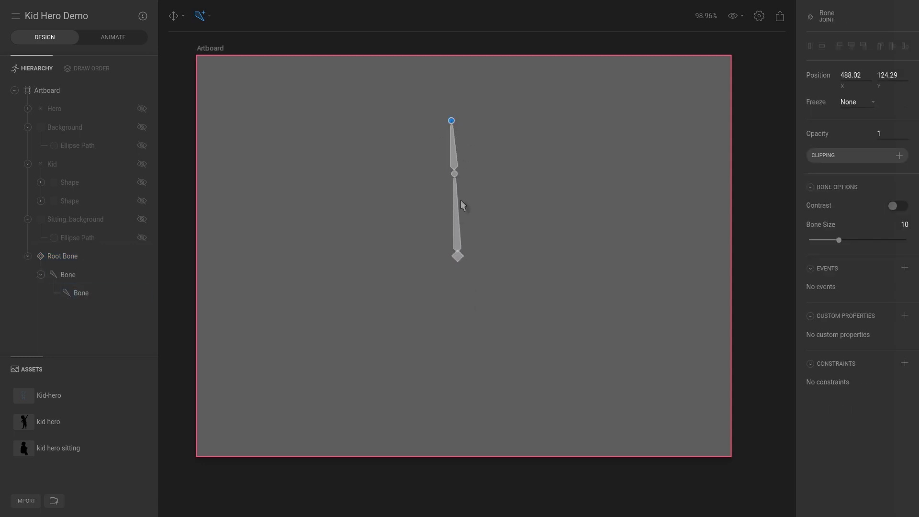
# Branch a left hip bone from the Root Bone, deleting the stray outer segment
pyautogui.click(458, 257)
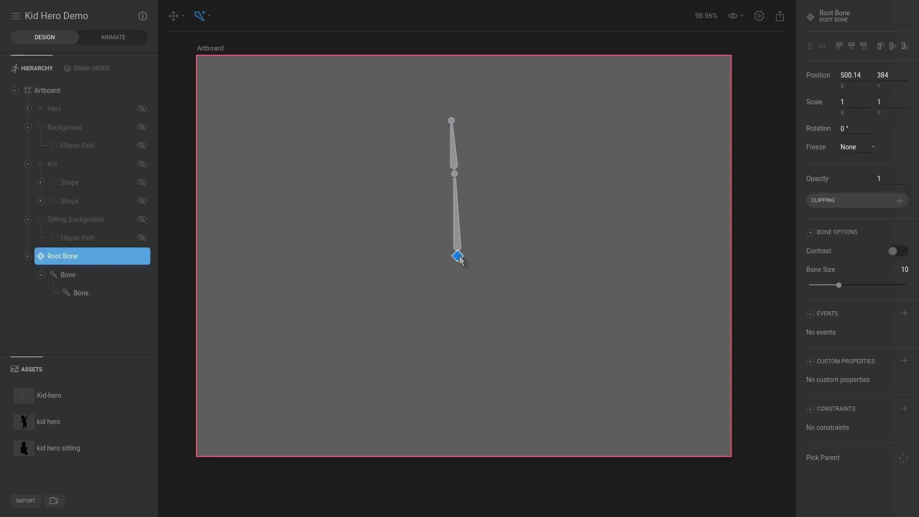
pyautogui.click(415, 261)
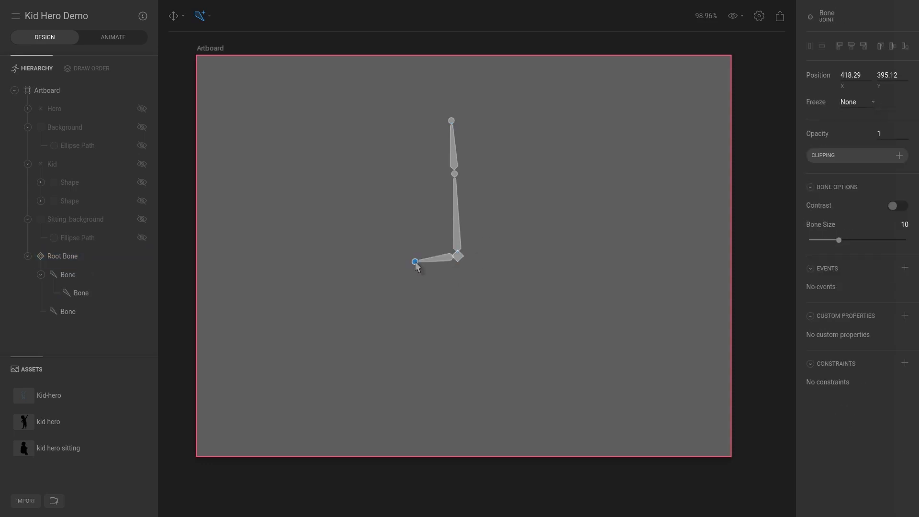
pyautogui.click(458, 257)
pyautogui.click(497, 258)
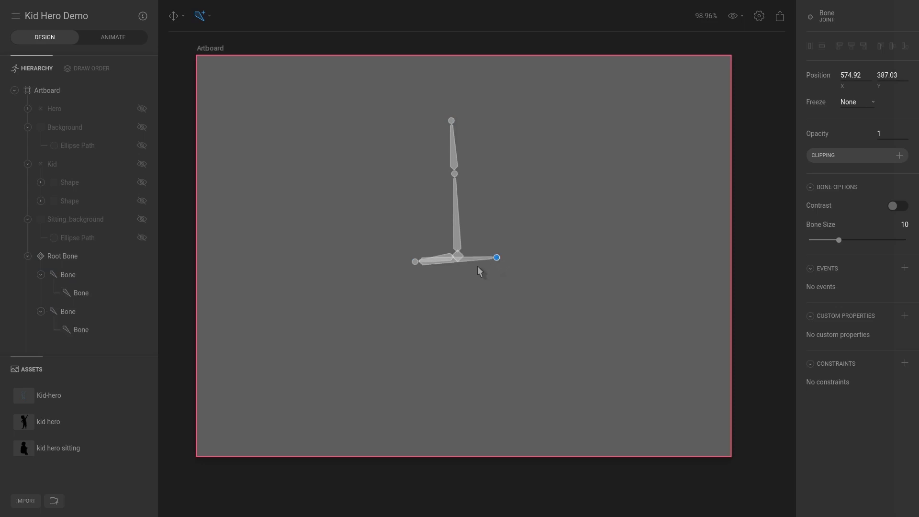
pyautogui.press('Delete')
# Add left thigh and shin bones down from the left hip joint
pyautogui.click(416, 262)
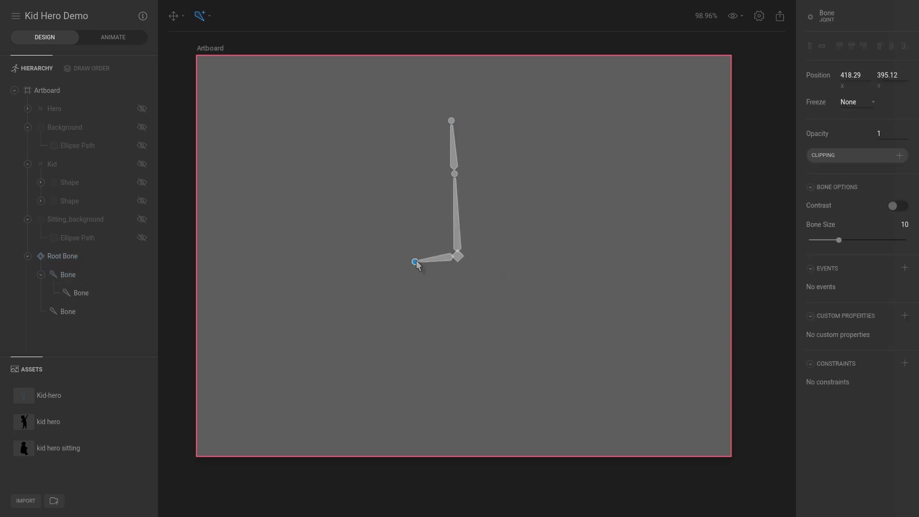
pyautogui.click(408, 299)
pyautogui.press('Delete')
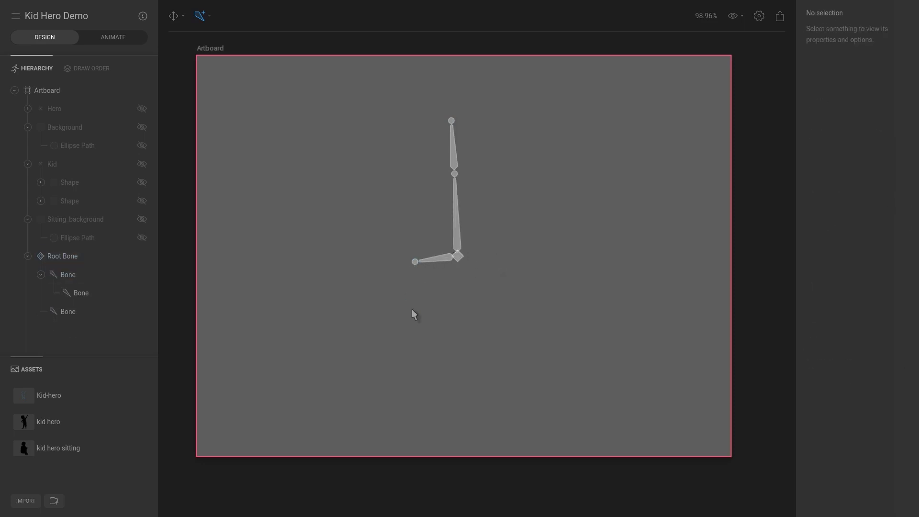
pyautogui.click(412, 299)
pyautogui.press('Delete')
pyautogui.click(415, 262)
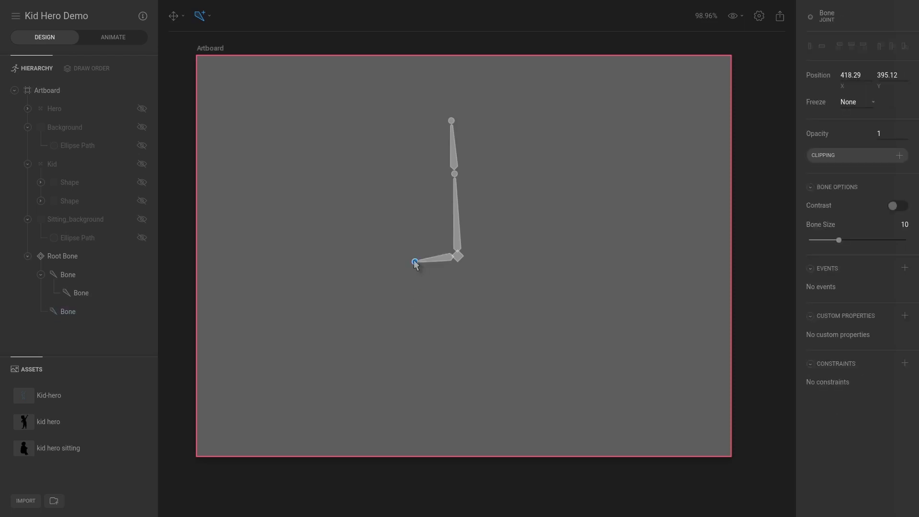
pyautogui.click(416, 298)
pyautogui.click(420, 342)
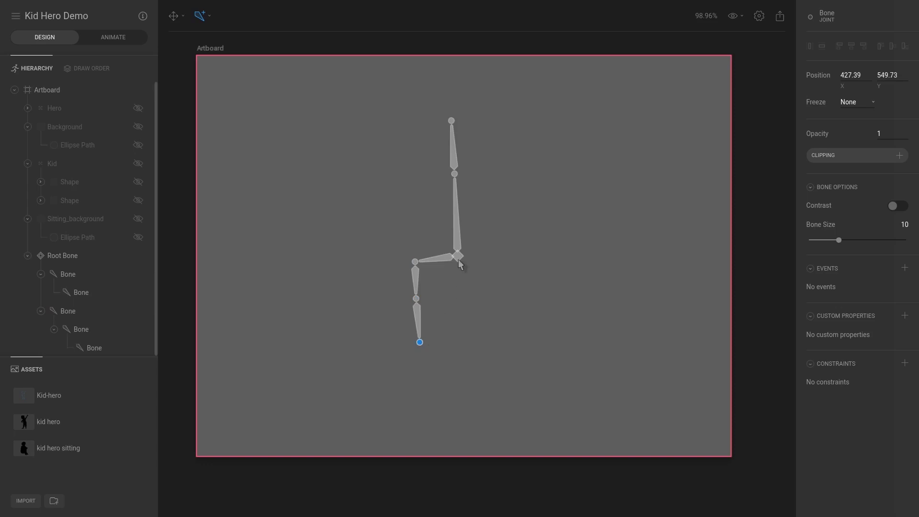
pyautogui.press('Escape')
# Add a right hip bone with thigh and shin bones from the Root Bone
pyautogui.click(458, 256)
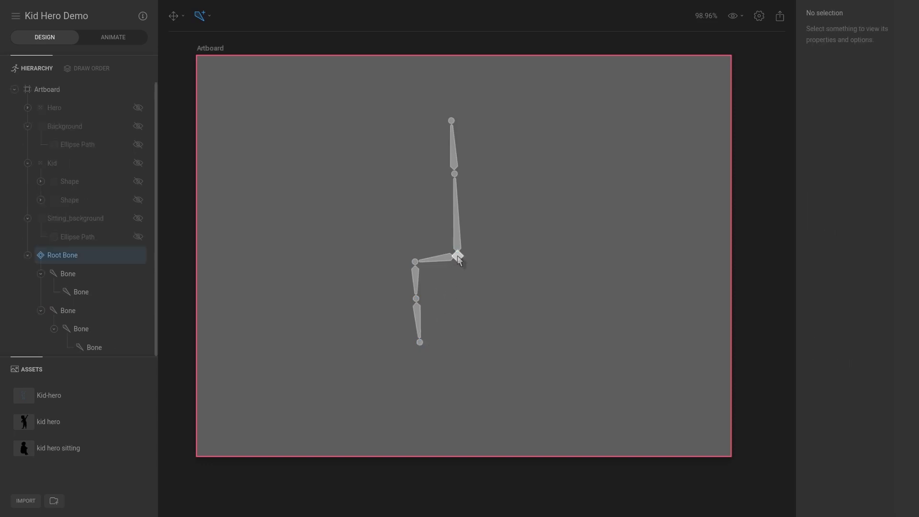
pyautogui.click(501, 256)
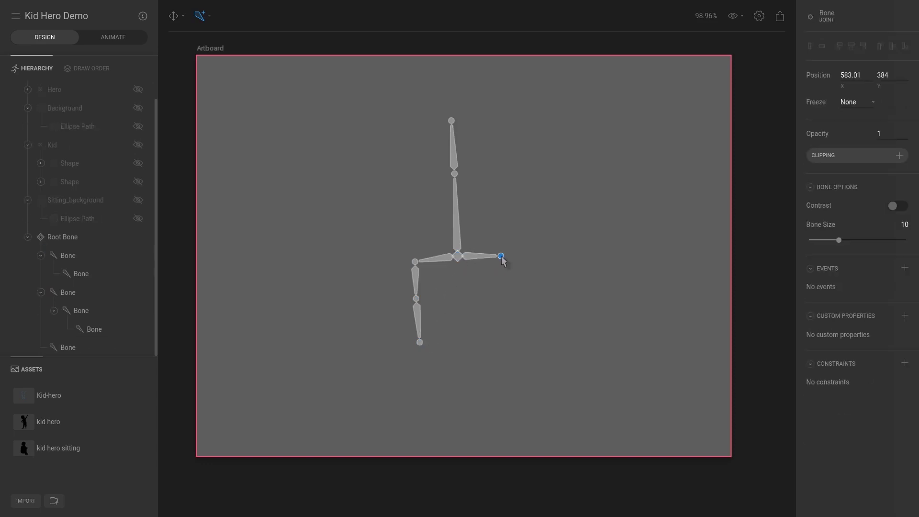
pyautogui.click(501, 293)
pyautogui.click(505, 334)
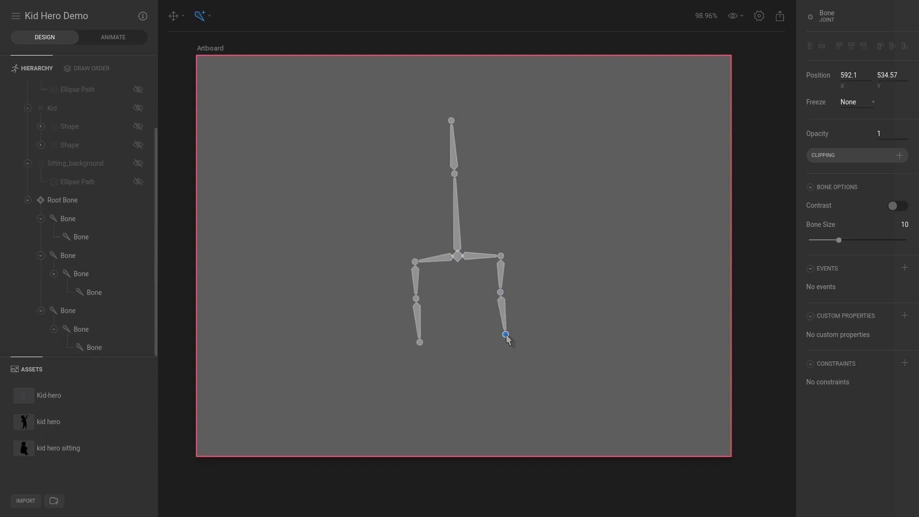
# Add two-segment right and left arms branching from the neck joint
pyautogui.click(454, 174)
pyautogui.click(499, 168)
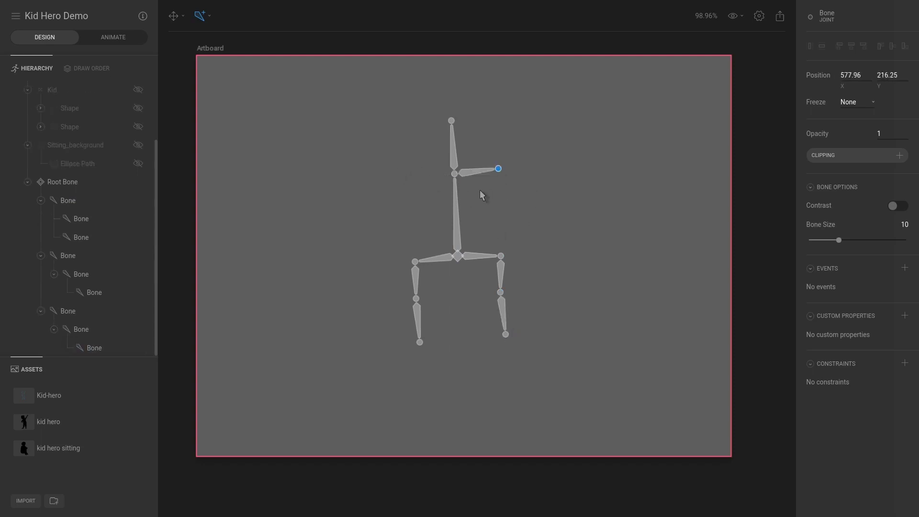
pyautogui.click(541, 182)
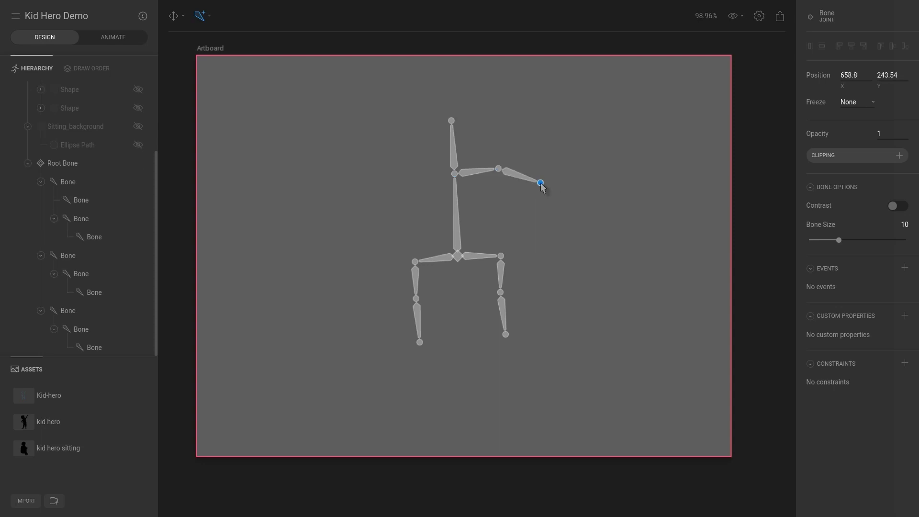
pyautogui.click(455, 173)
pyautogui.click(408, 172)
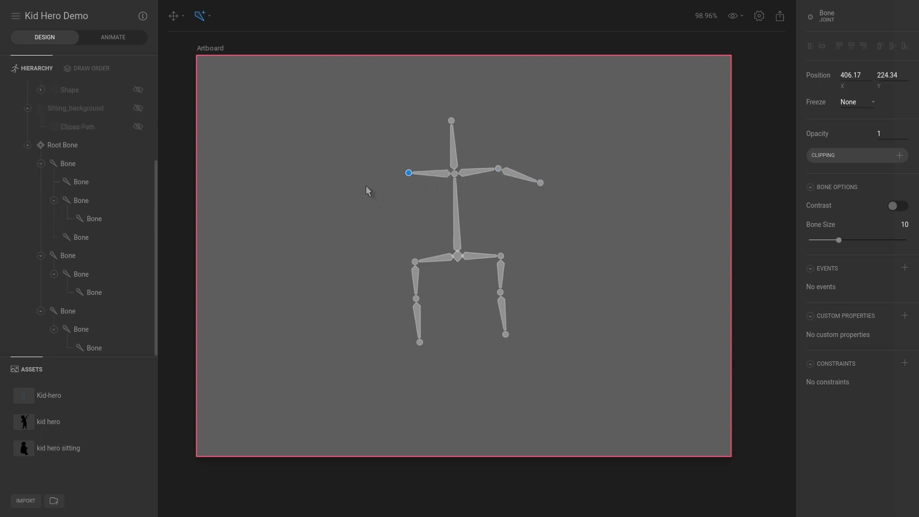
pyautogui.click(365, 186)
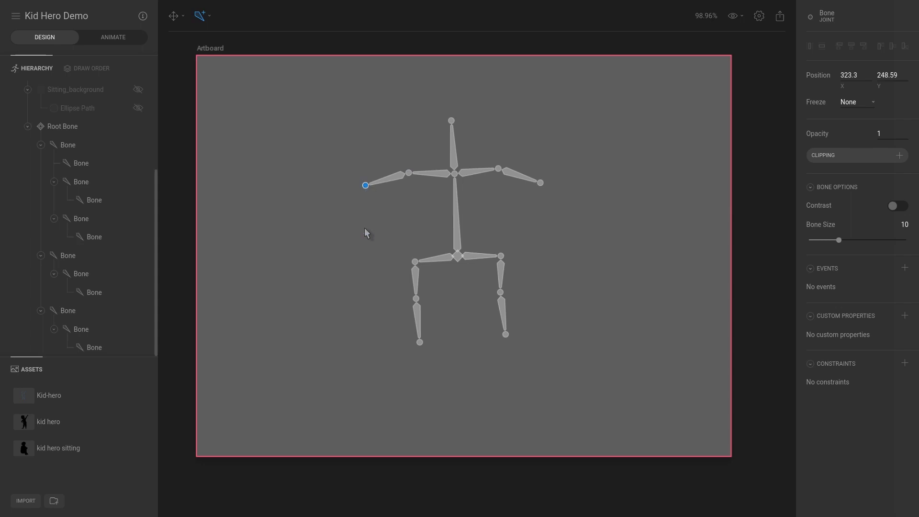
pyautogui.click(126, 43)
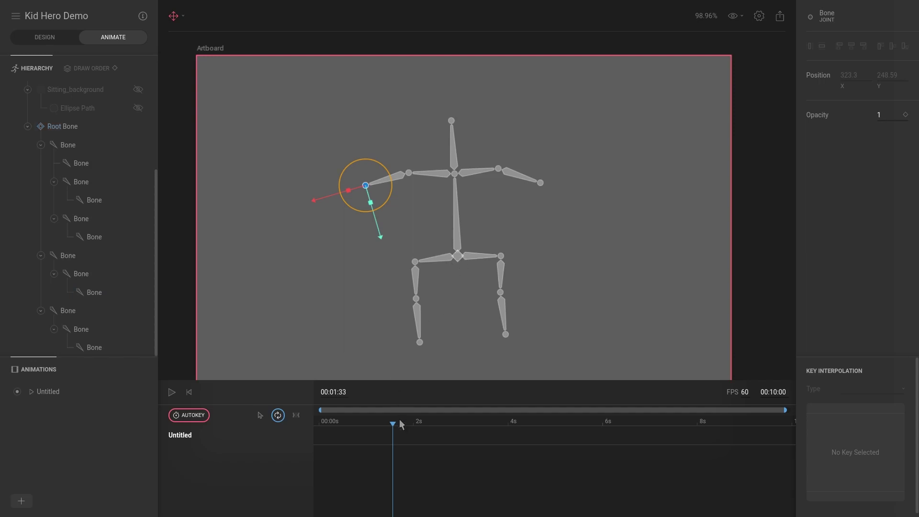
# Key the Root Bone position at 0, then raise it to Y 290.02 at 00:01:03
pyautogui.moveTo(401, 424); pyautogui.dragTo(320, 422)
pyautogui.click(461, 260)
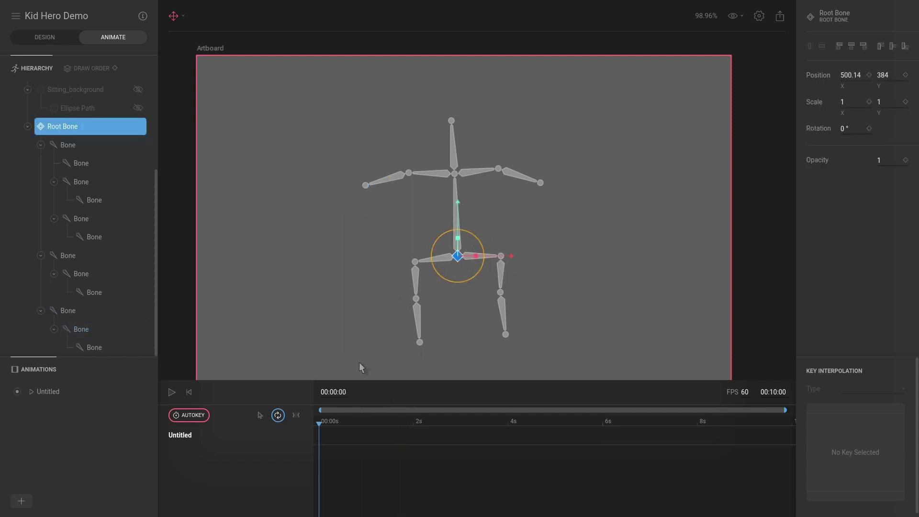
pyautogui.press('k')
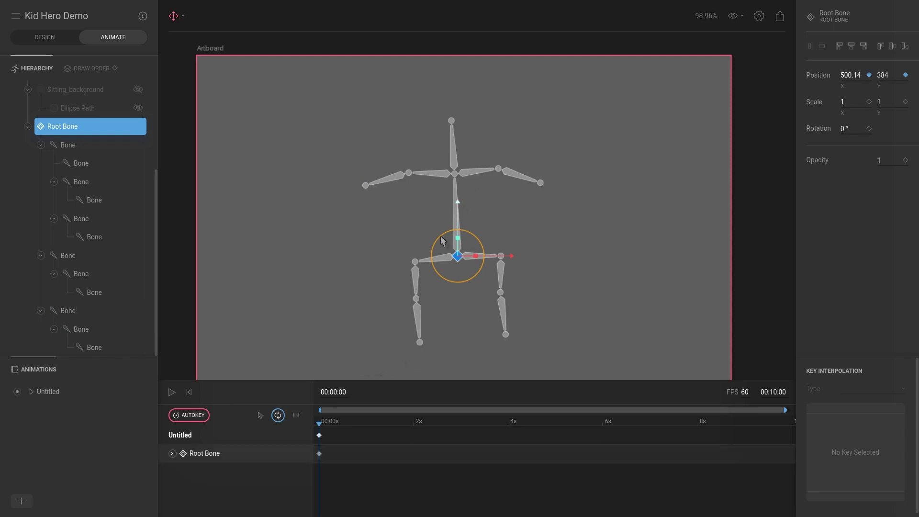
pyautogui.click(373, 422)
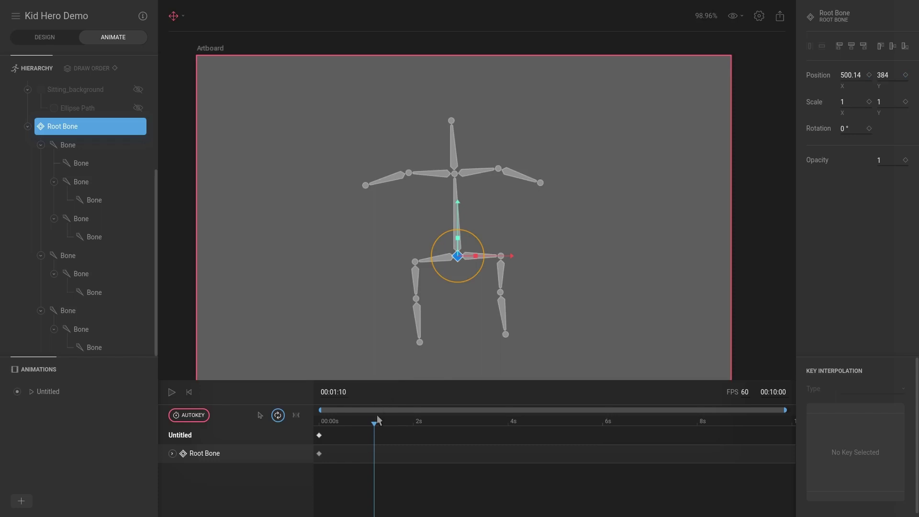
pyautogui.click(369, 422)
pyautogui.moveTo(457, 206); pyautogui.dragTo(455, 138)
# Lower the Root Bone to Y 328.42 at 00:01:50 and play back the bounce
pyautogui.click(369, 424)
pyautogui.click(406, 423)
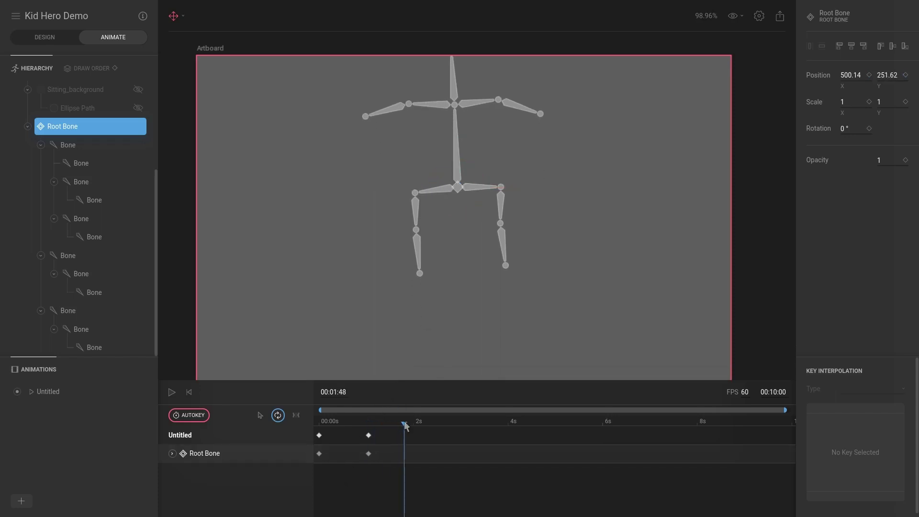
pyautogui.moveTo(460, 133); pyautogui.dragTo(459, 201)
pyautogui.moveTo(407, 422); pyautogui.dragTo(322, 420)
pyautogui.press('space')
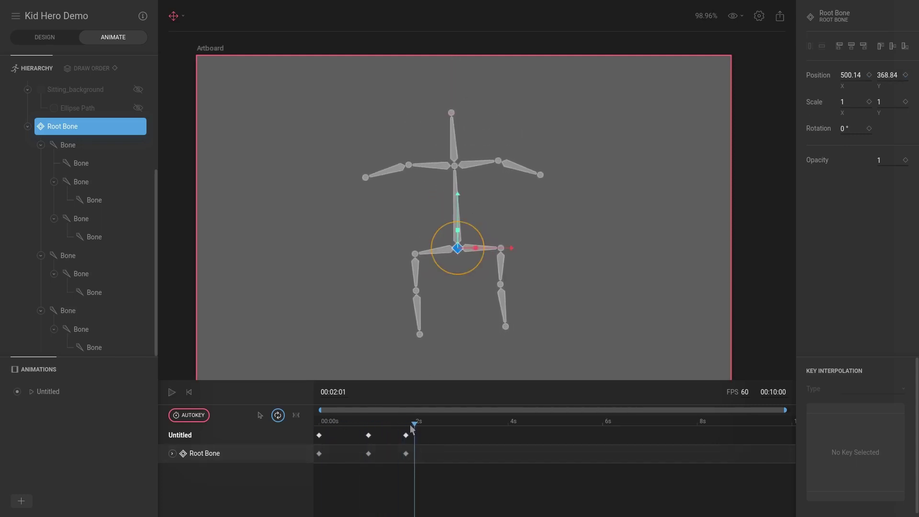
pyautogui.press('space')
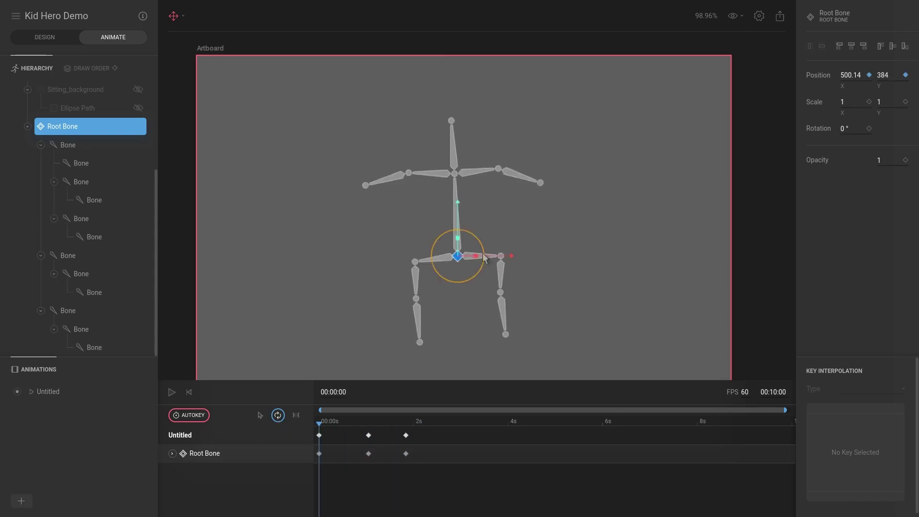
# At 00:00:13, rotate the right hip bone and the right shin to 68.49° to bend the leg
pyautogui.click(488, 286)
pyautogui.click(486, 258)
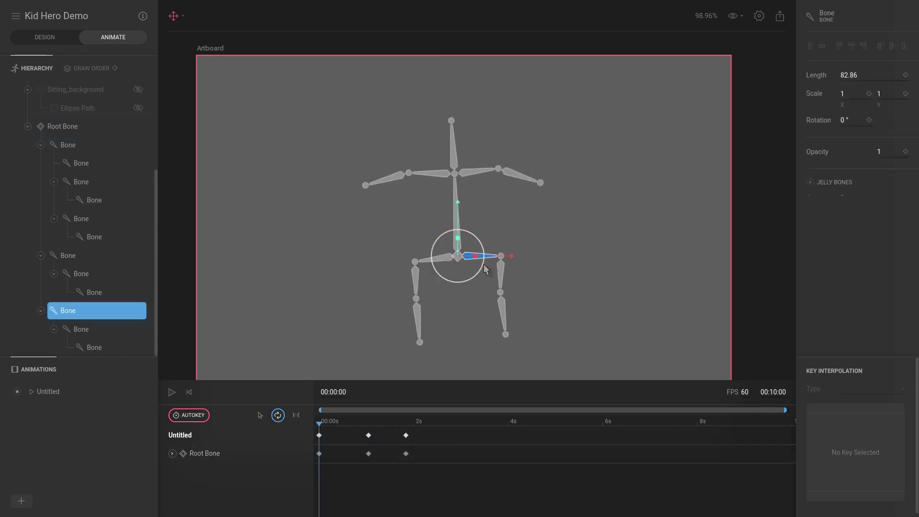
pyautogui.click(329, 421)
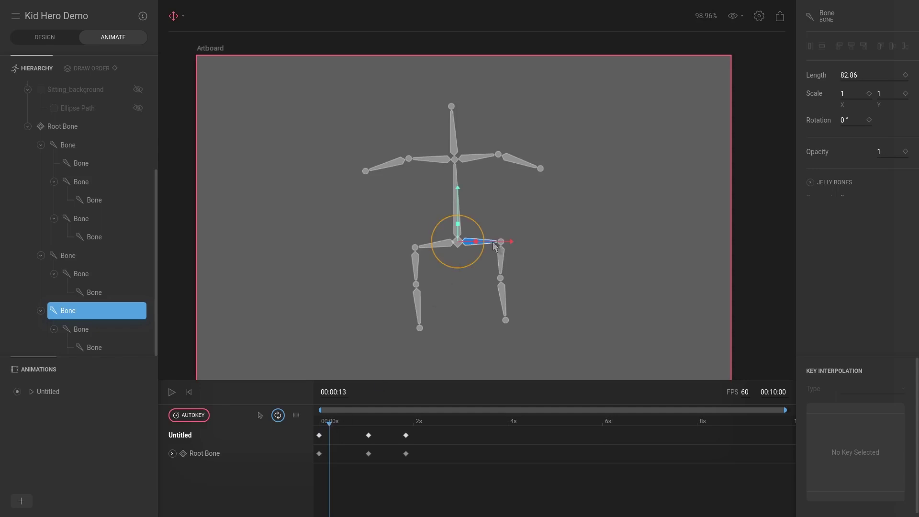
pyautogui.press('r')
pyautogui.moveTo(487, 228); pyautogui.dragTo(480, 237)
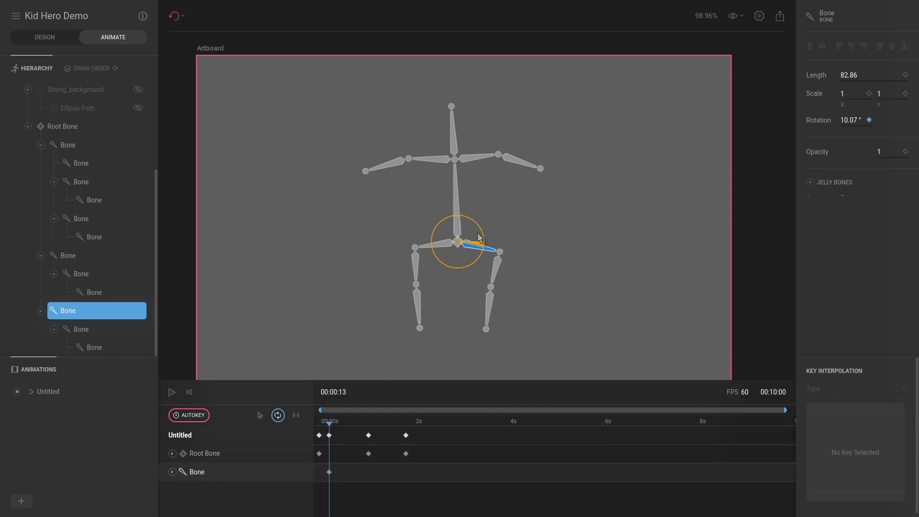
pyautogui.click(490, 275)
pyautogui.click(496, 282)
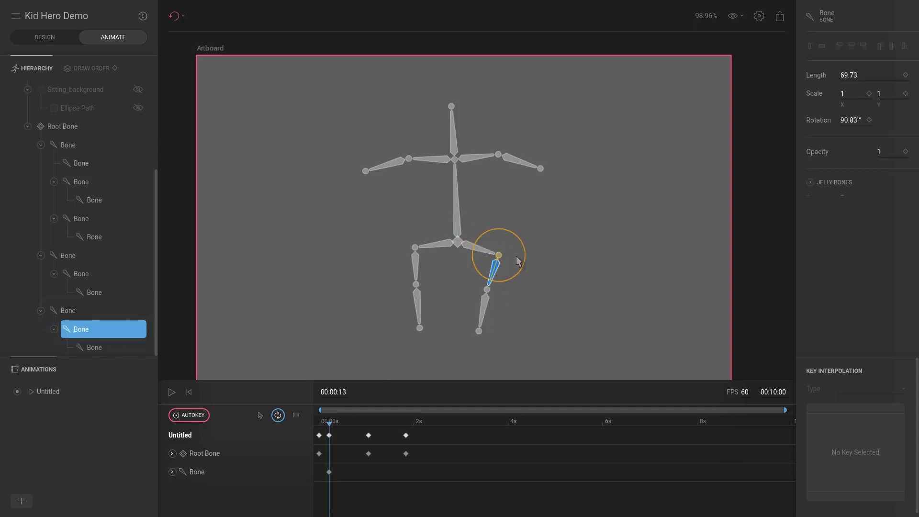
pyautogui.moveTo(517, 261); pyautogui.dragTo(549, 237)
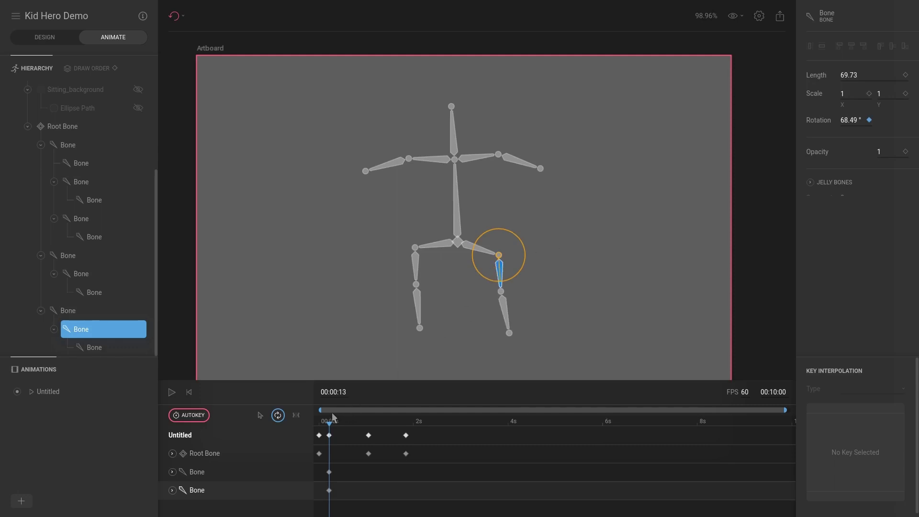
pyautogui.moveTo(311, 425)
pyautogui.mouseDown()
pyautogui.moveTo(352, 422)
pyautogui.moveTo(317, 423)
pyautogui.mouseUp()
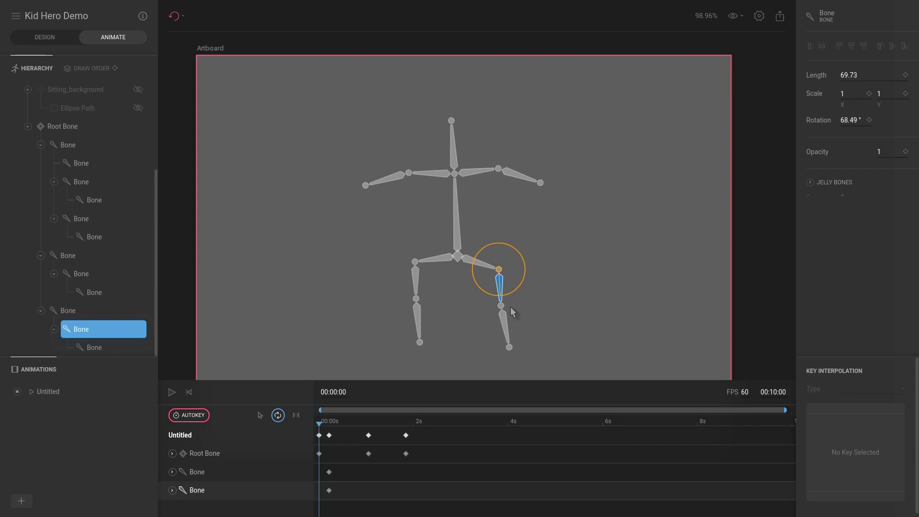
# Return to Design mode and scroll the Hierarchy back up to the Artboard
pyautogui.click(44, 38)
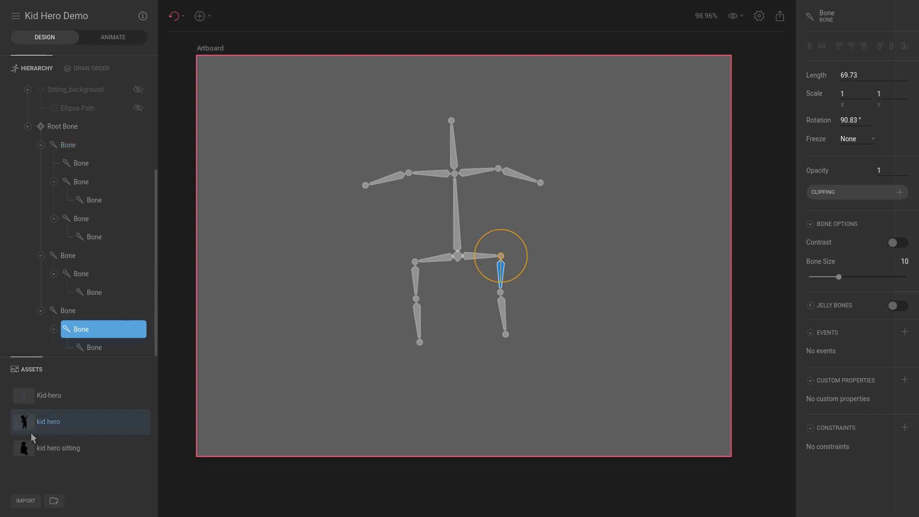
pyautogui.scroll(5, 103, 211)
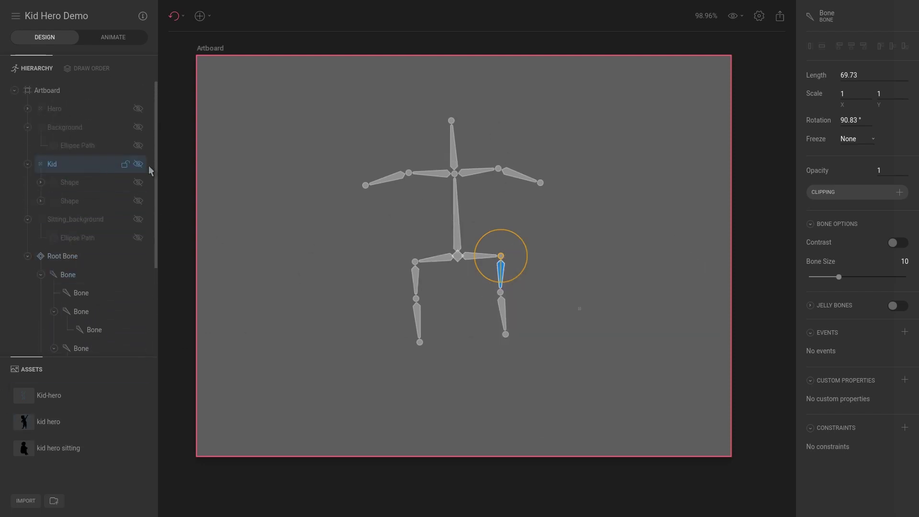
# Show the Hero layer and parent its head shape under the upper spine bone
pyautogui.click(139, 109)
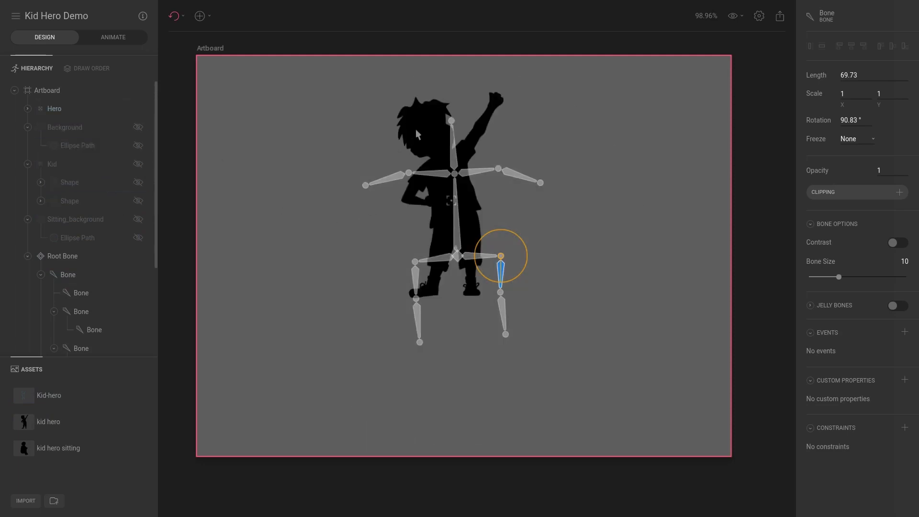
pyautogui.click(28, 109)
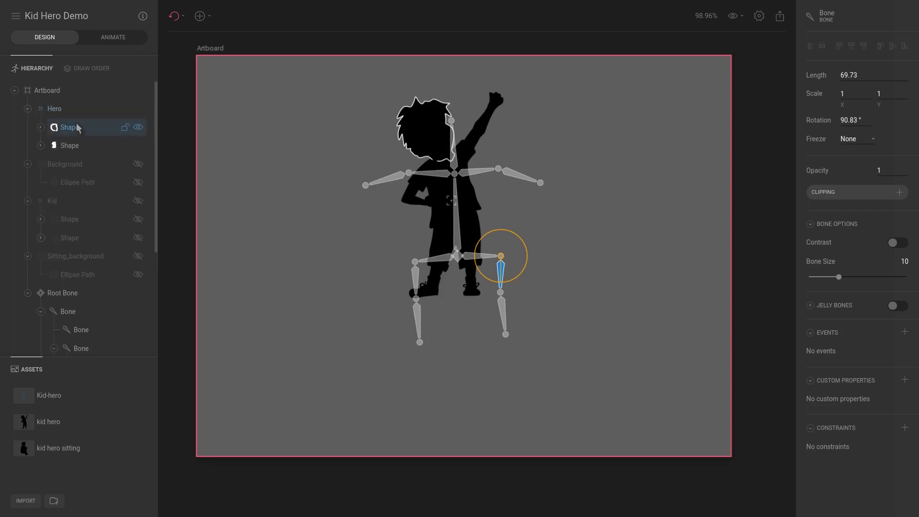
pyautogui.click(75, 130)
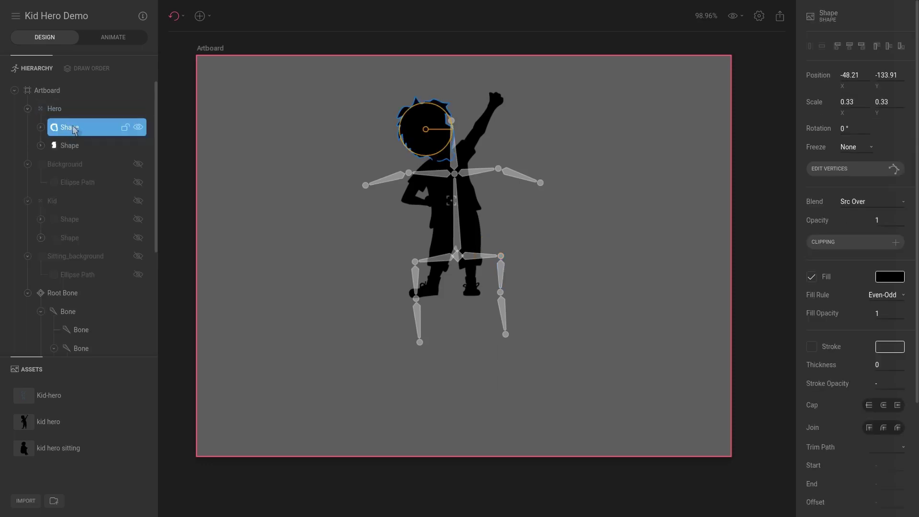
pyautogui.moveTo(75, 130); pyautogui.dragTo(91, 330)
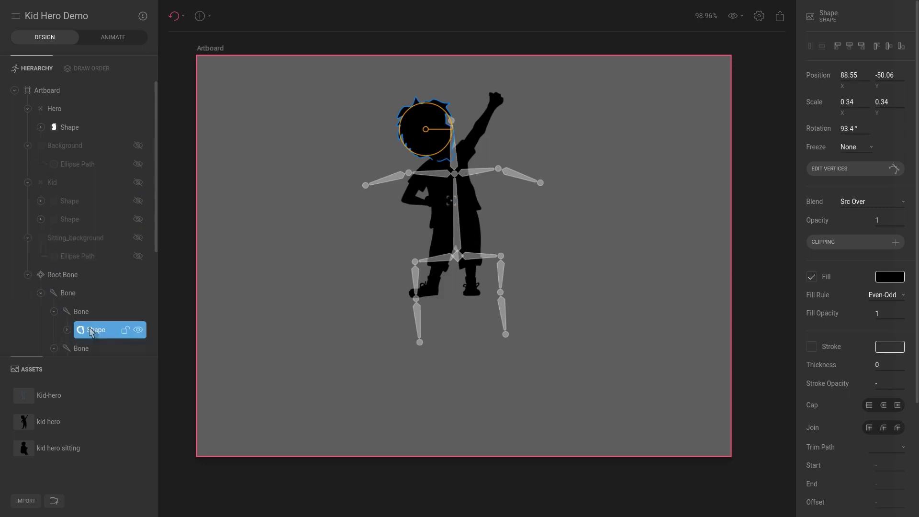
# Tilt the upper spine bone to test the head, then set its Freeze option to Images
pyautogui.click(455, 156)
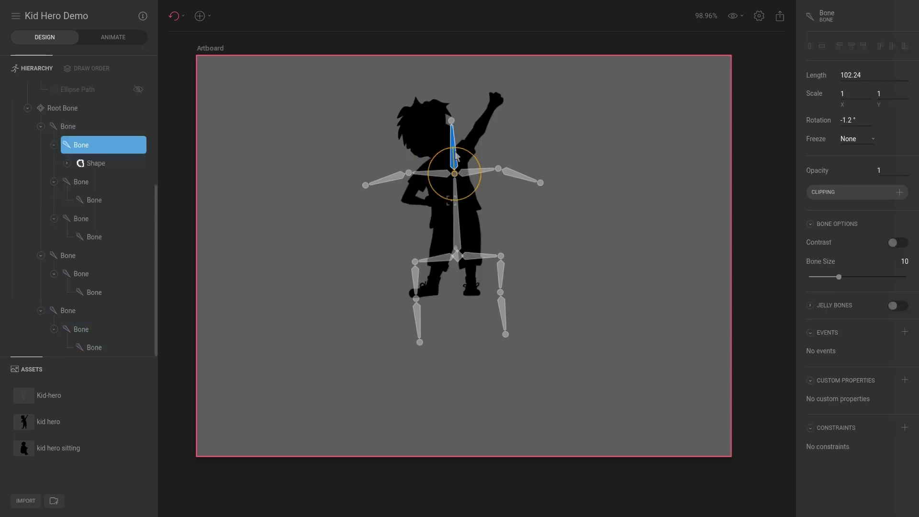
pyautogui.moveTo(456, 155); pyautogui.dragTo(477, 145)
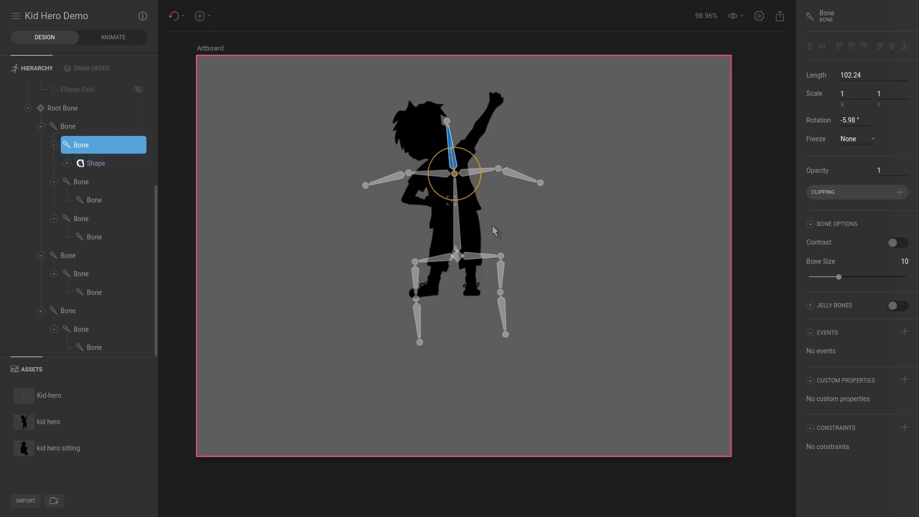
pyautogui.click(630, 168)
pyautogui.click(452, 151)
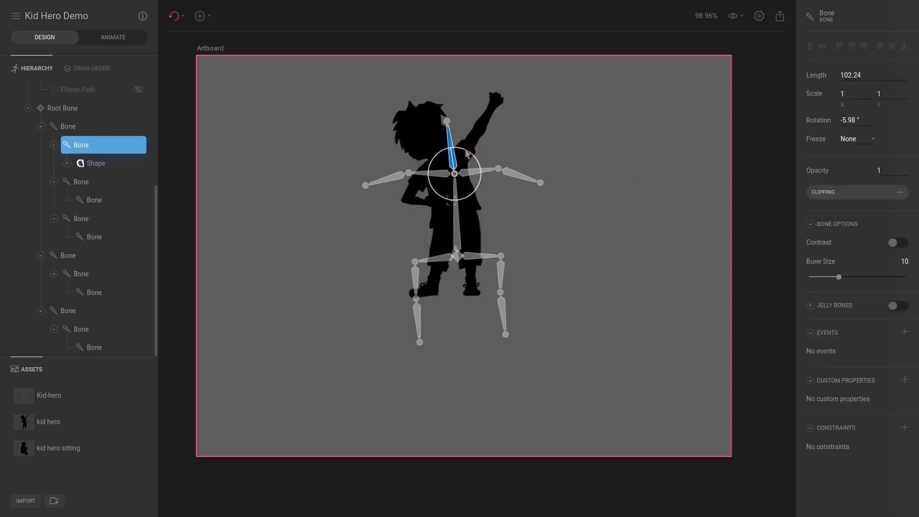
pyautogui.click(856, 141)
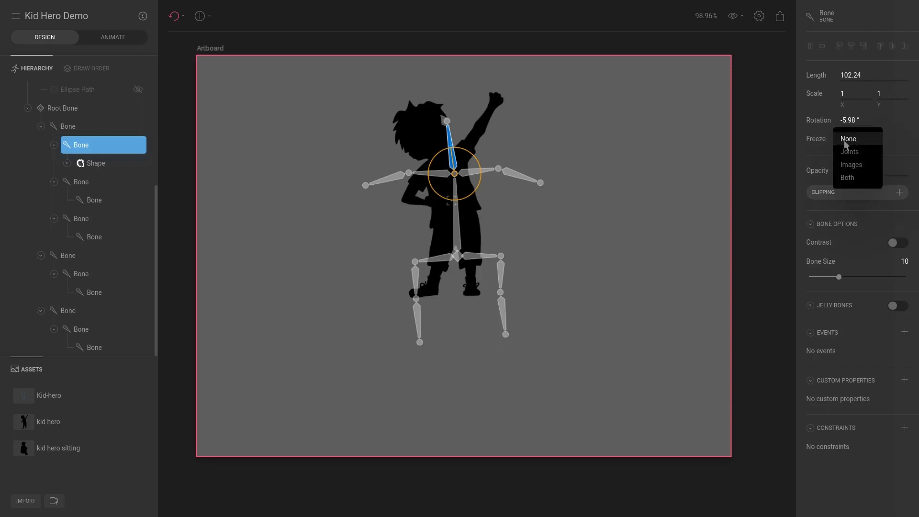
pyautogui.click(860, 166)
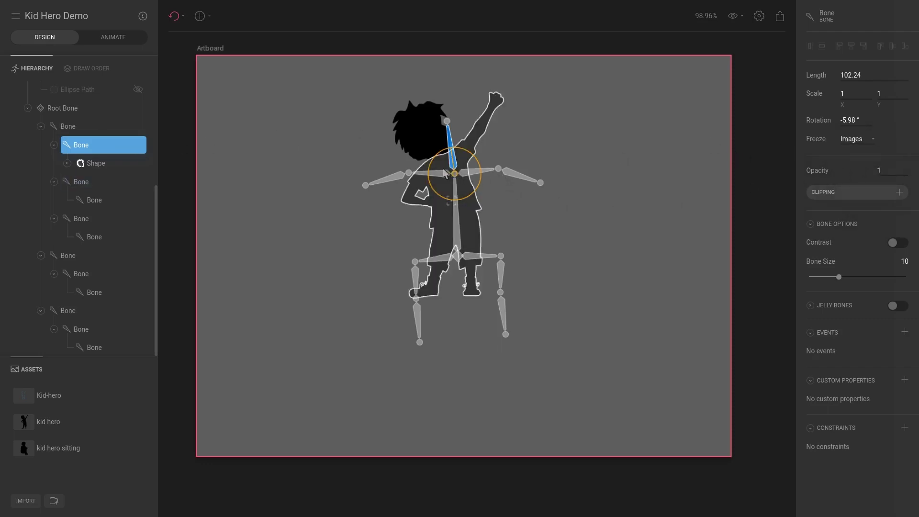
pyautogui.click(468, 163)
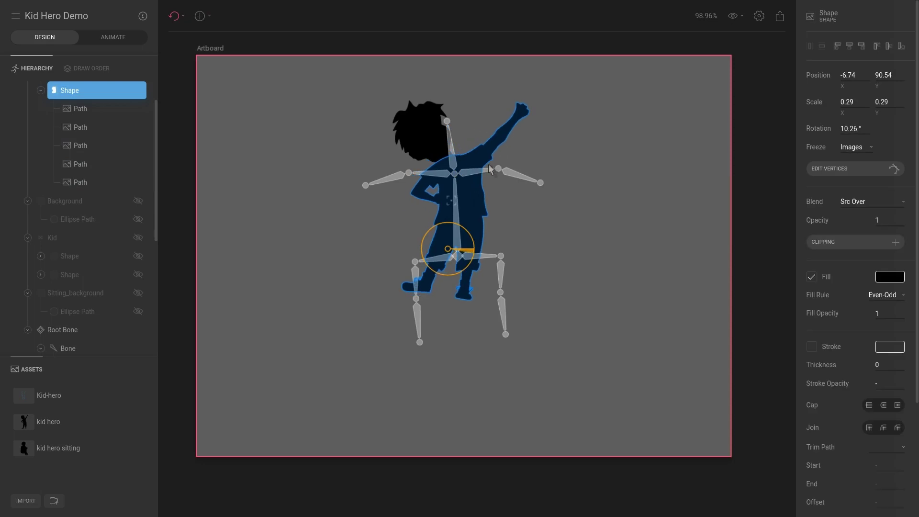
# Tilt the upper spine bone to -4.08° with Freeze reading Joints
pyautogui.click(451, 150)
pyautogui.moveTo(534, 145)
pyautogui.mouseDown()
pyautogui.moveTo(562, 166)
pyautogui.moveTo(562, 156)
pyautogui.moveTo(540, 152)
pyautogui.mouseUp()
pyautogui.click(445, 172)
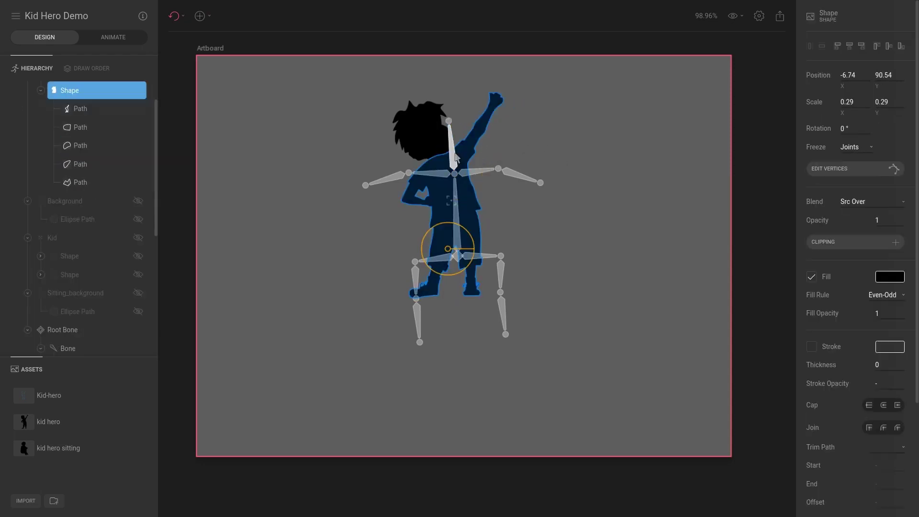
pyautogui.click(454, 173)
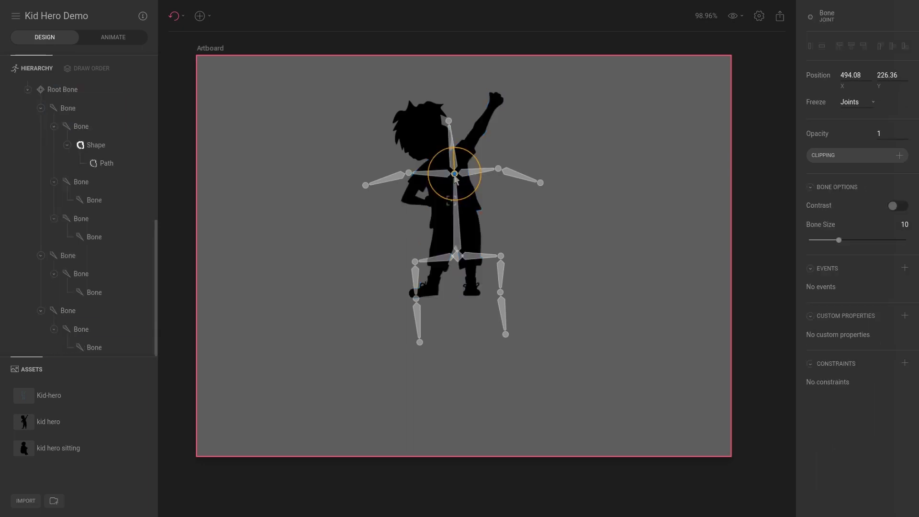
pyautogui.click(453, 158)
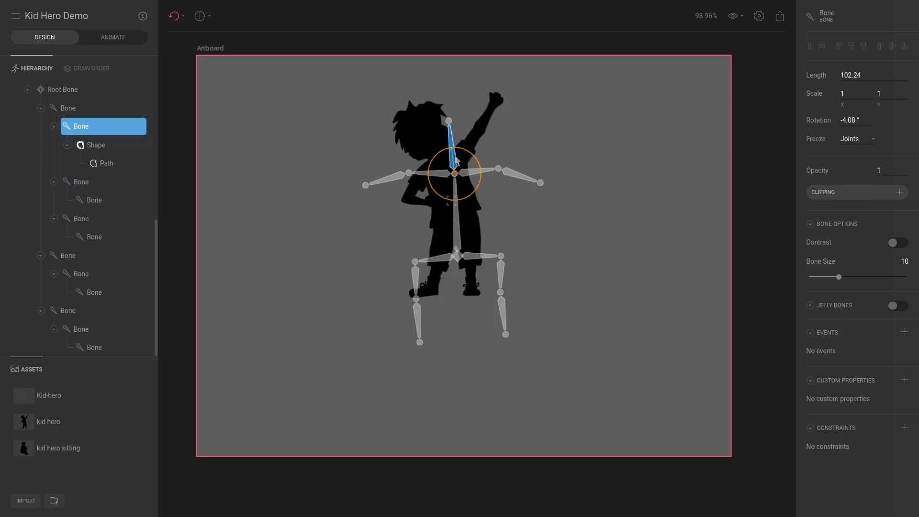
# Try repositioning the head bone's tip joint, then undo back to an earlier position
pyautogui.click(449, 121)
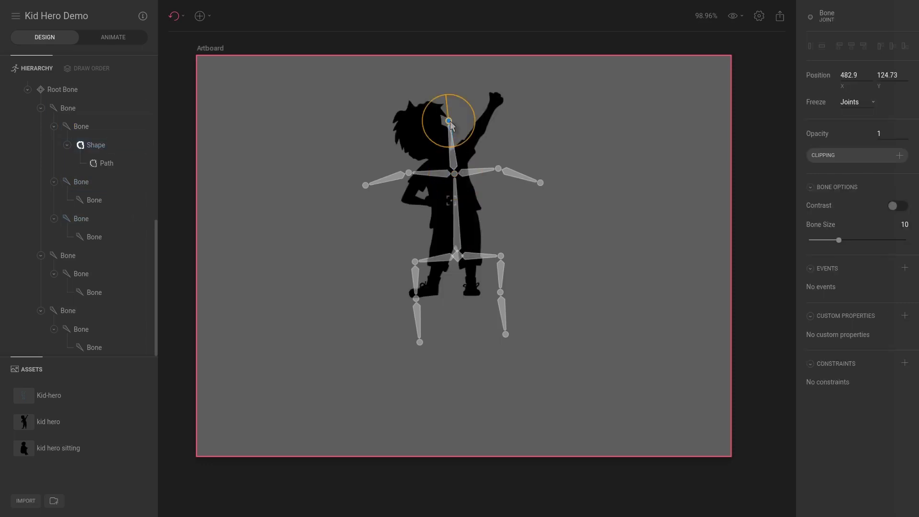
pyautogui.press('v')
pyautogui.moveTo(451, 126)
pyautogui.mouseDown()
pyautogui.moveTo(447, 108)
pyautogui.moveTo(456, 124)
pyautogui.mouseUp()
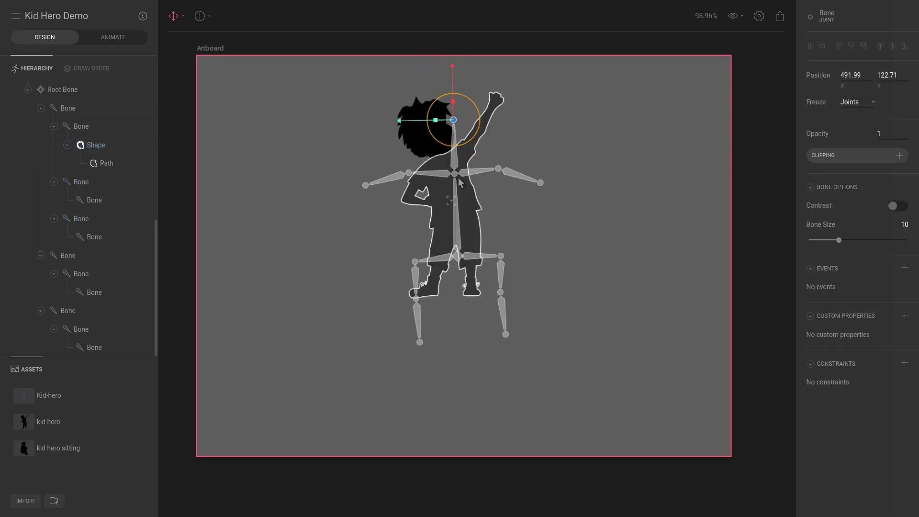
pyautogui.moveTo(458, 177); pyautogui.dragTo(456, 175)
pyautogui.hotkey('ctrl', 'z')
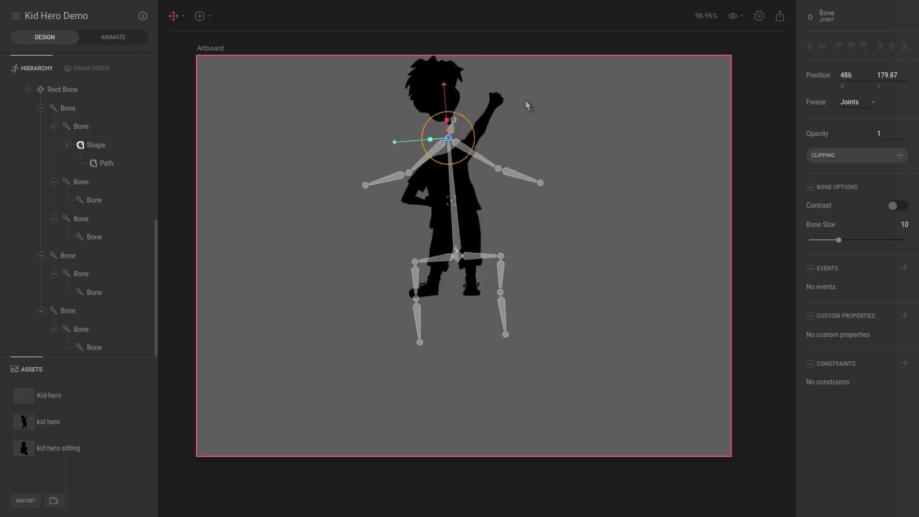
pyautogui.hotkey('ctrl', 'z')
pyautogui.hotkey('ctrl', 'z')
pyautogui.hotkey('ctrl', 'z')
pyautogui.hotkey('ctrl', 'shift', 'z')
pyautogui.hotkey('ctrl', 'shift', 'z')
pyautogui.hotkey('ctrl', 'shift', 'z')
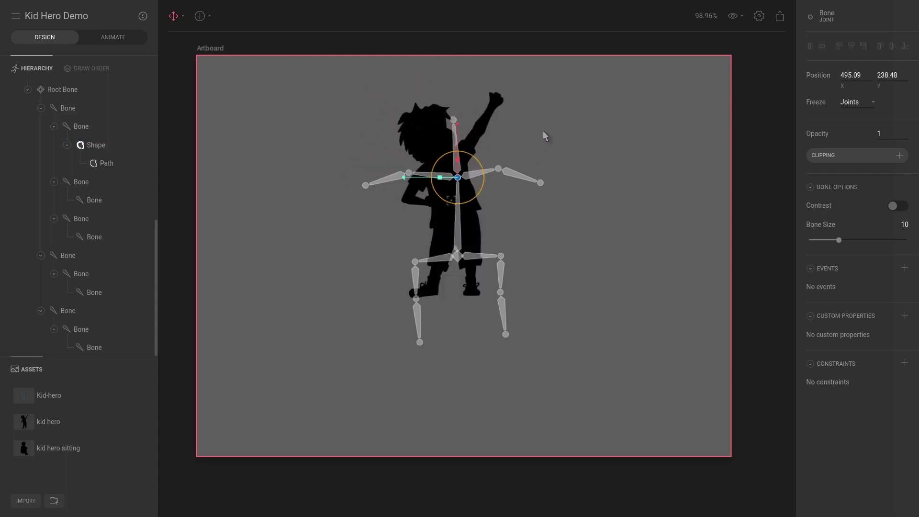
pyautogui.hotkey('ctrl', 'z')
pyautogui.hotkey('ctrl', 'z')
pyautogui.hotkey('ctrl', 'z')
pyautogui.hotkey('ctrl', 'z')
pyautogui.hotkey('ctrl', 'z')
pyautogui.hotkey('ctrl', 'z')
pyautogui.hotkey('ctrl', 'z')
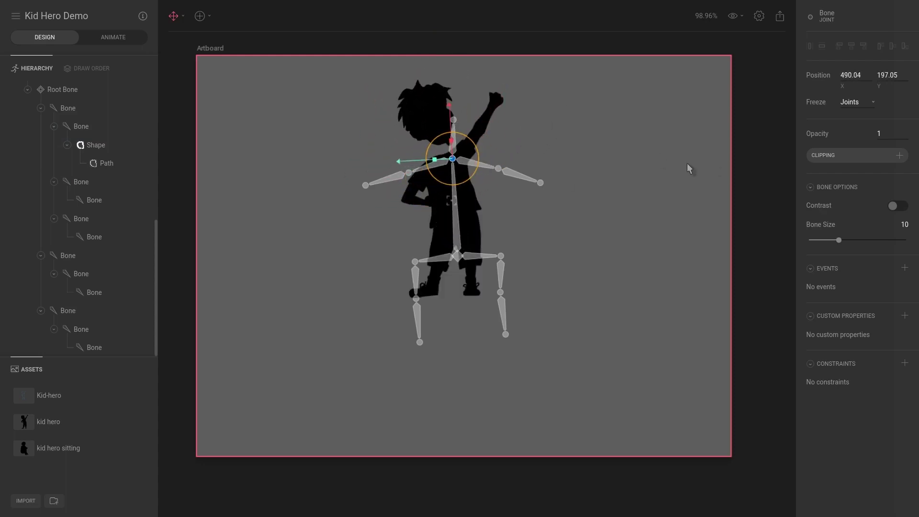
pyautogui.click(480, 153)
# Set the upper spine bone's Freeze option to None
pyautogui.click(455, 142)
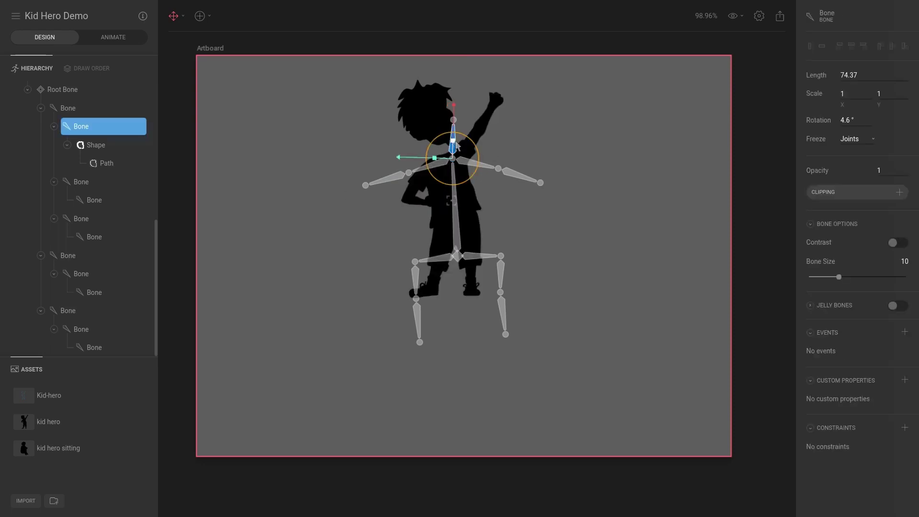
pyautogui.click(856, 139)
pyautogui.click(854, 178)
pyautogui.click(578, 144)
# Place the shoulder joint on the upper chest at 493.07, 194.02
pyautogui.click(453, 158)
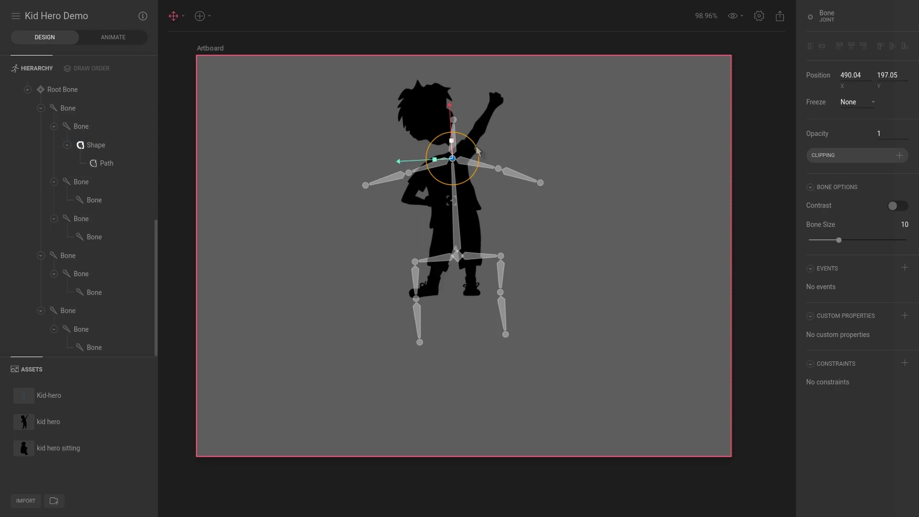
pyautogui.moveTo(477, 151); pyautogui.dragTo(538, 123)
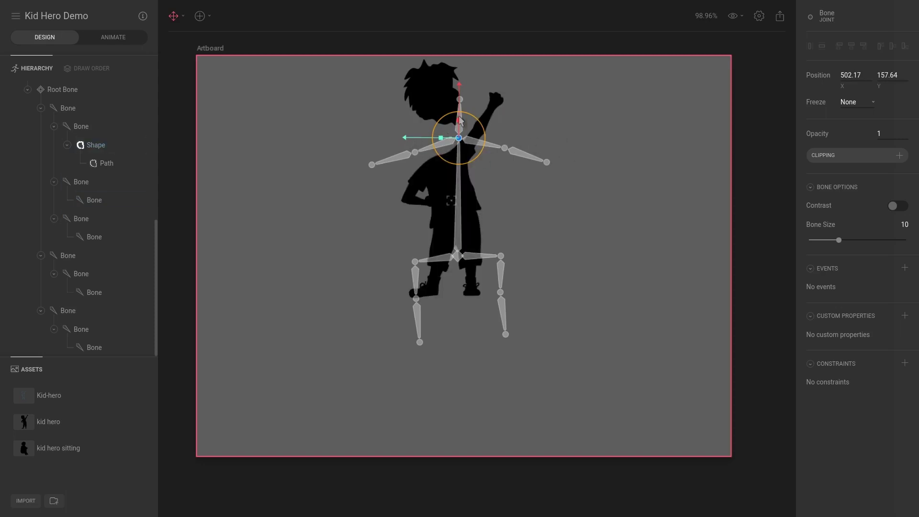
pyautogui.moveTo(460, 120); pyautogui.dragTo(454, 140)
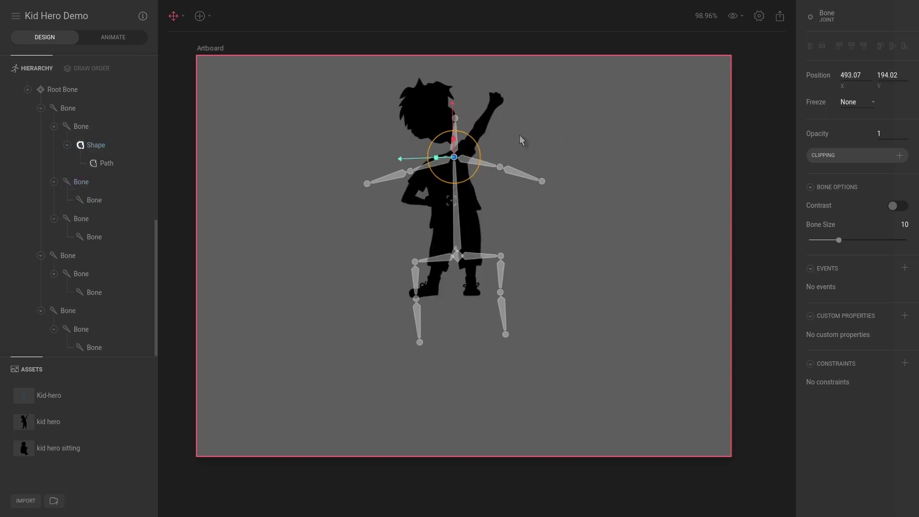